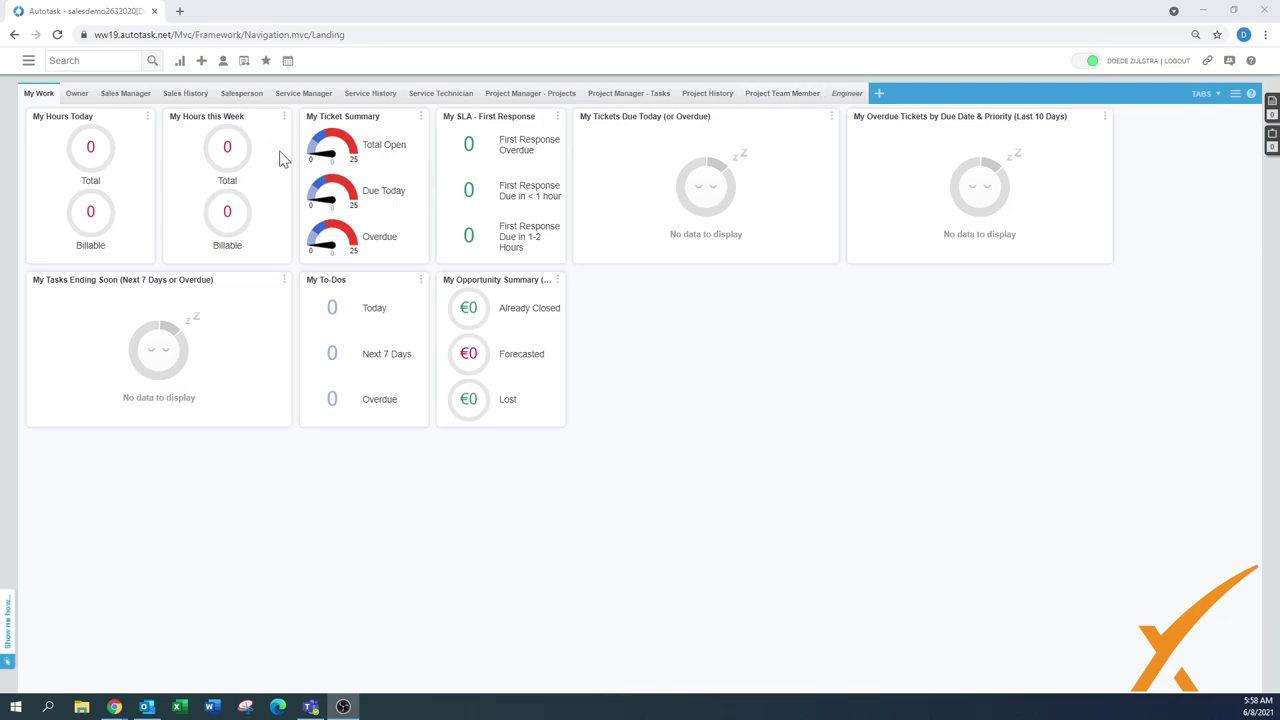
Open the Service Manager dashboard and inspect the options available for the Open Tickets by Status widget
click(306, 101)
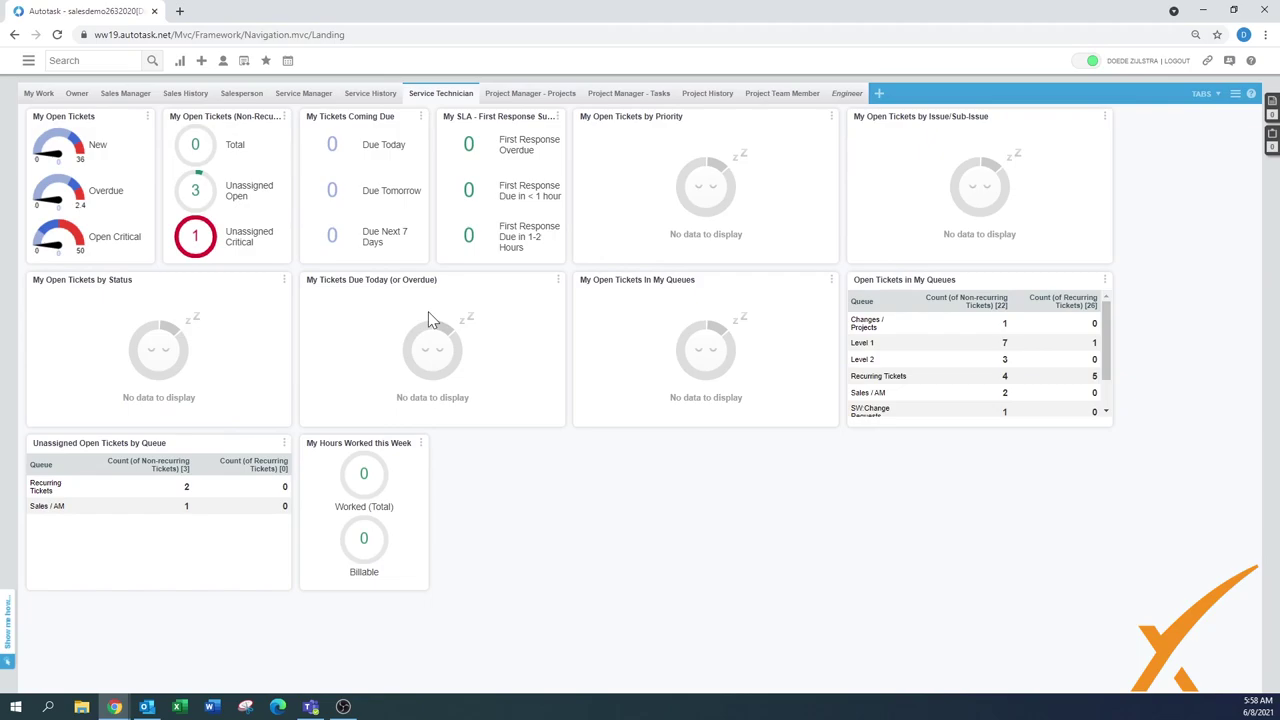
click(313, 100)
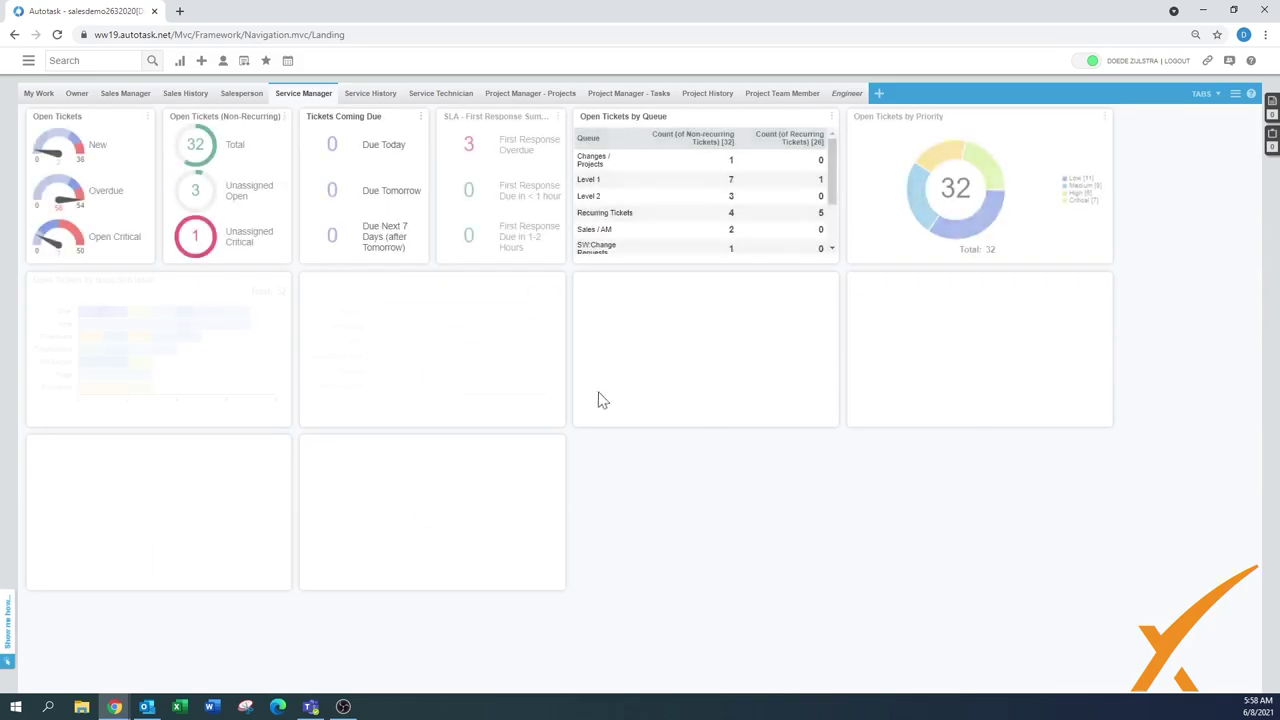
click(558, 281)
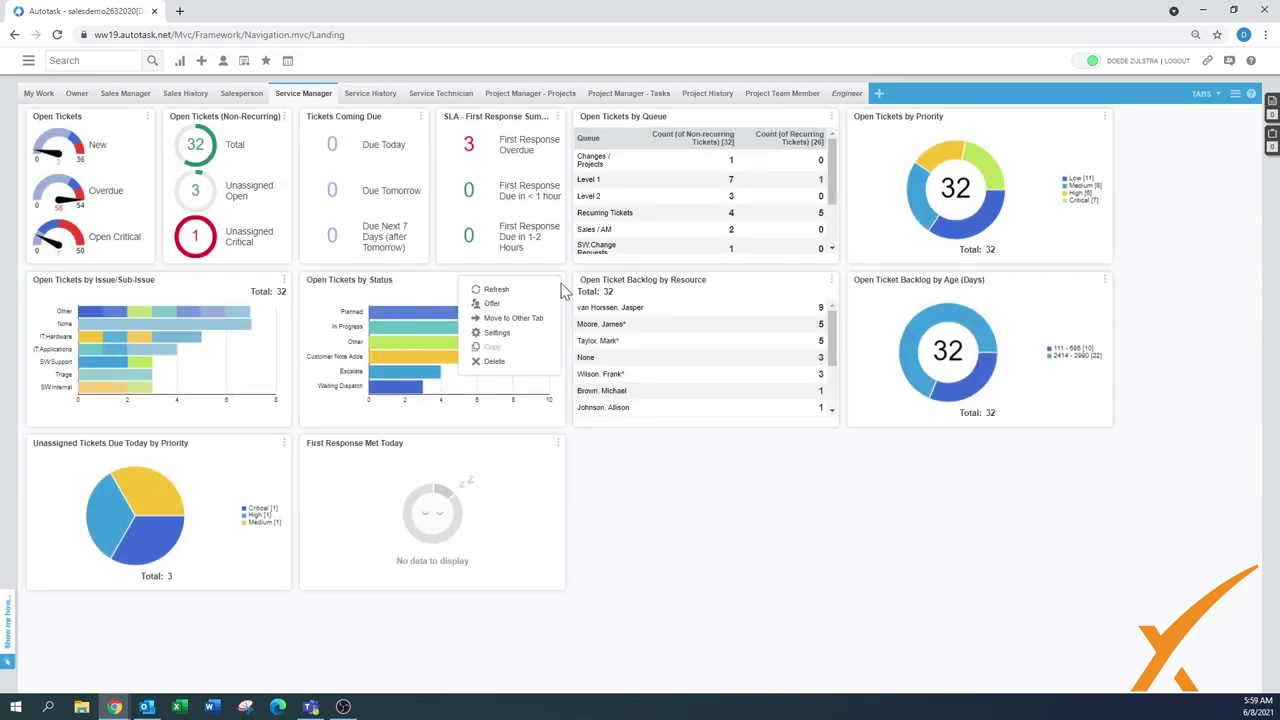
click(559, 283)
click(560, 285)
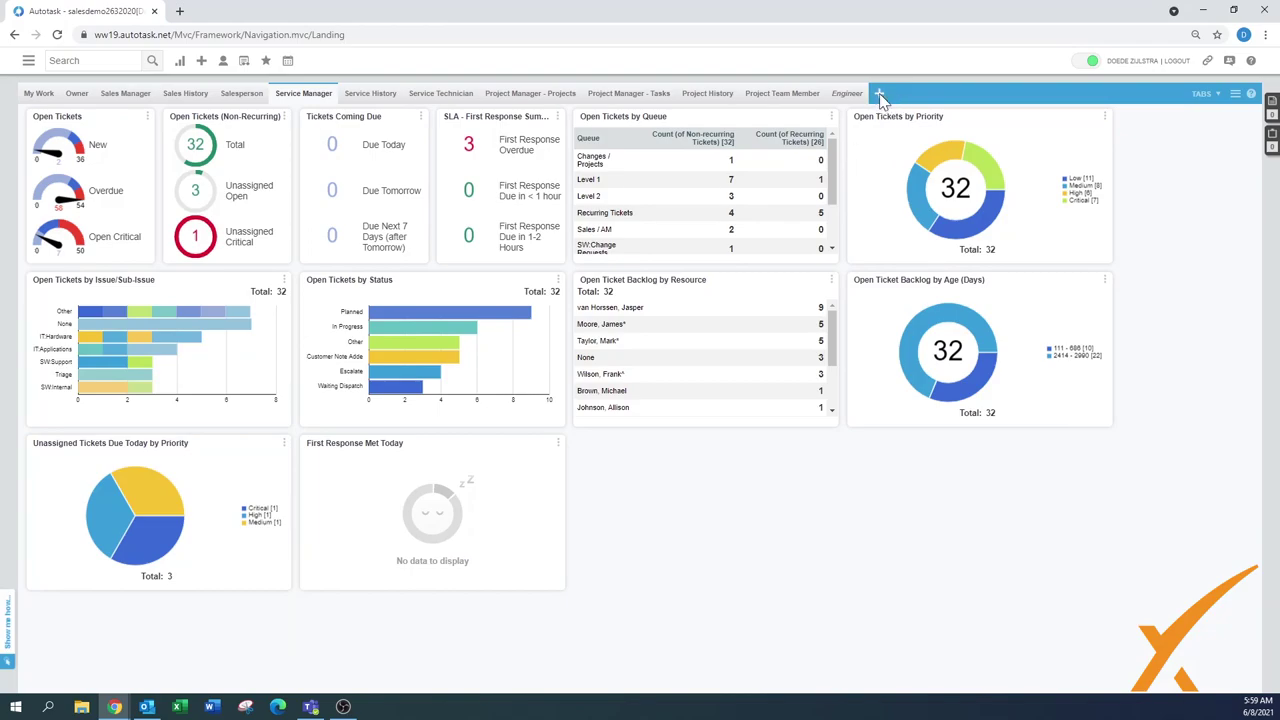
Start adding a new dashboard tab and review which existing and default tabs can be copied
click(879, 94)
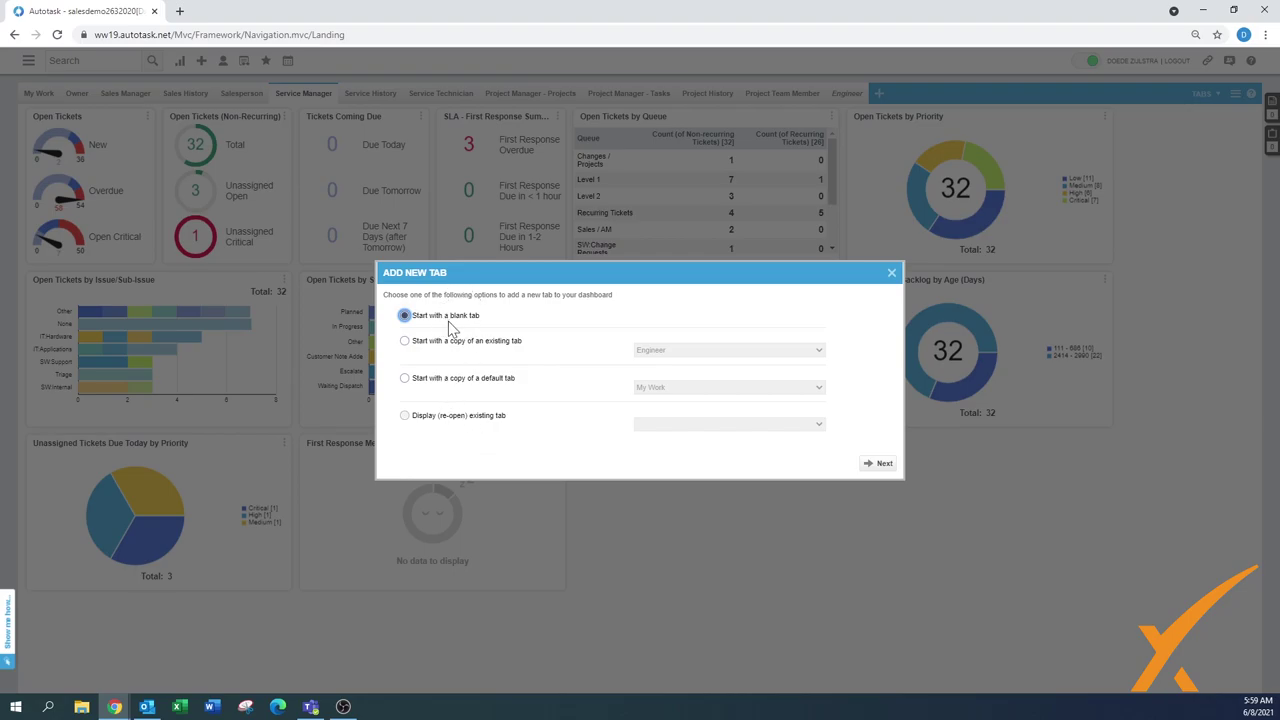
click(405, 342)
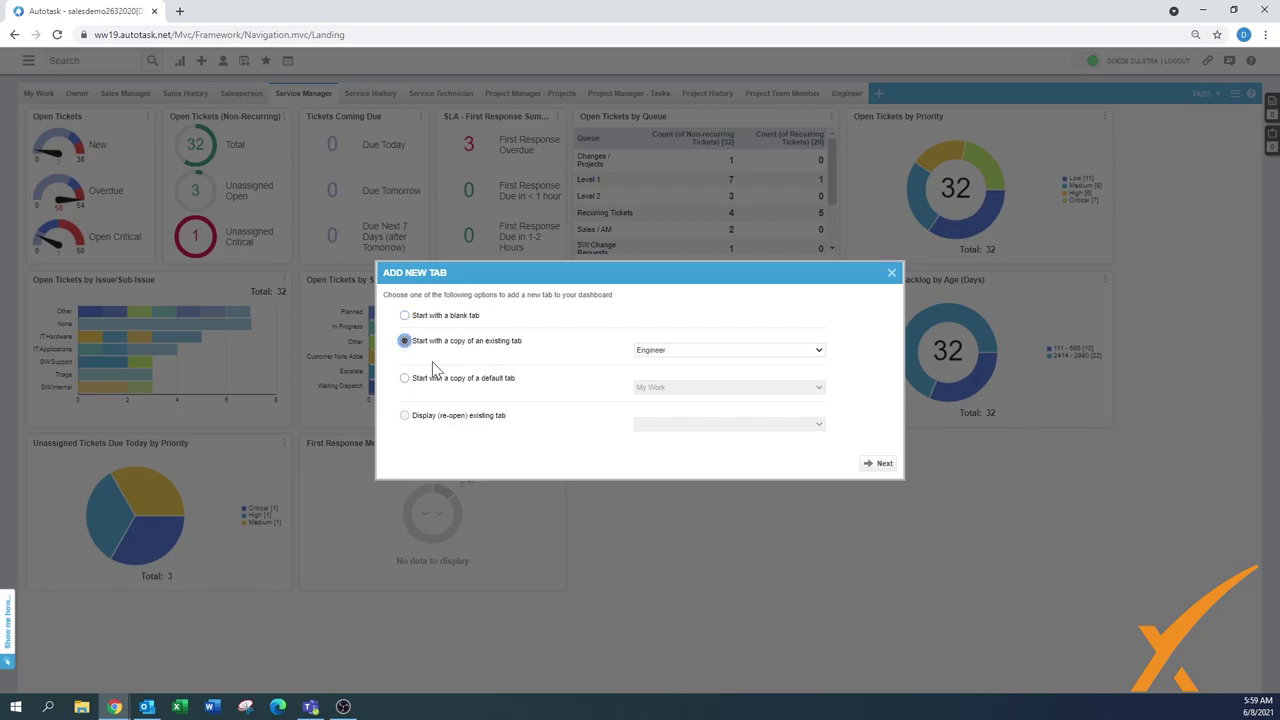
click(676, 352)
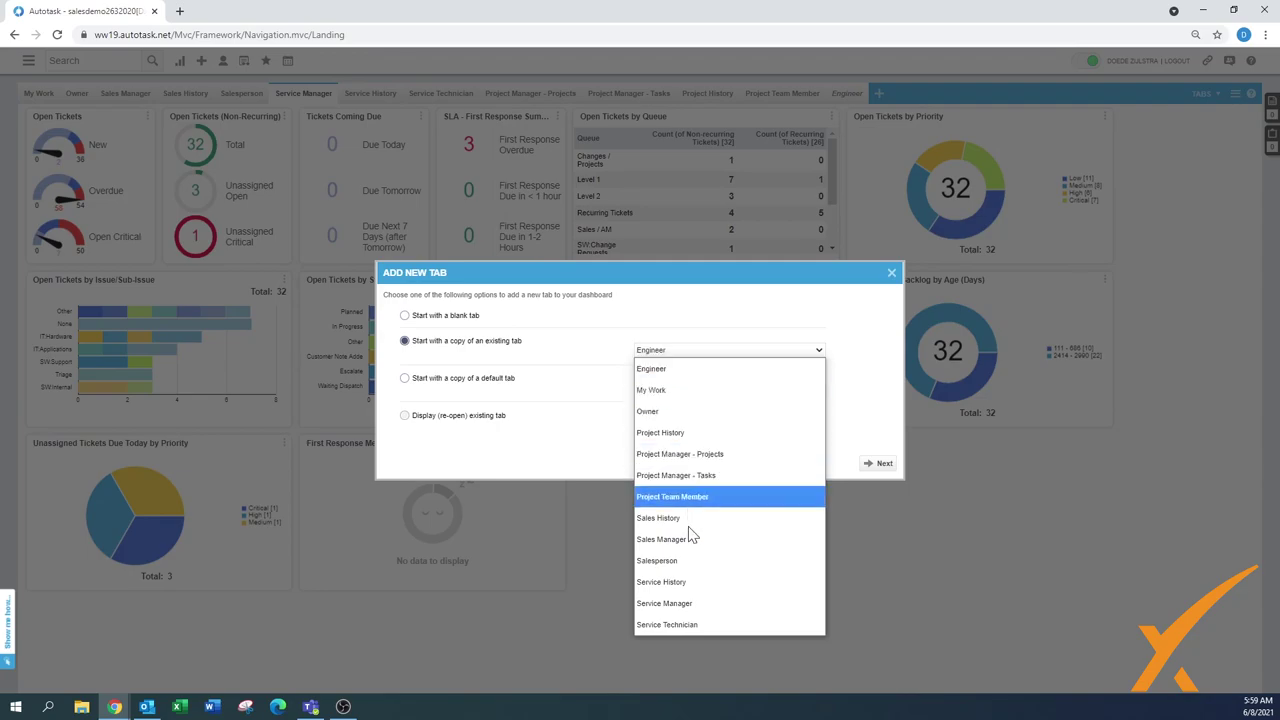
click(405, 384)
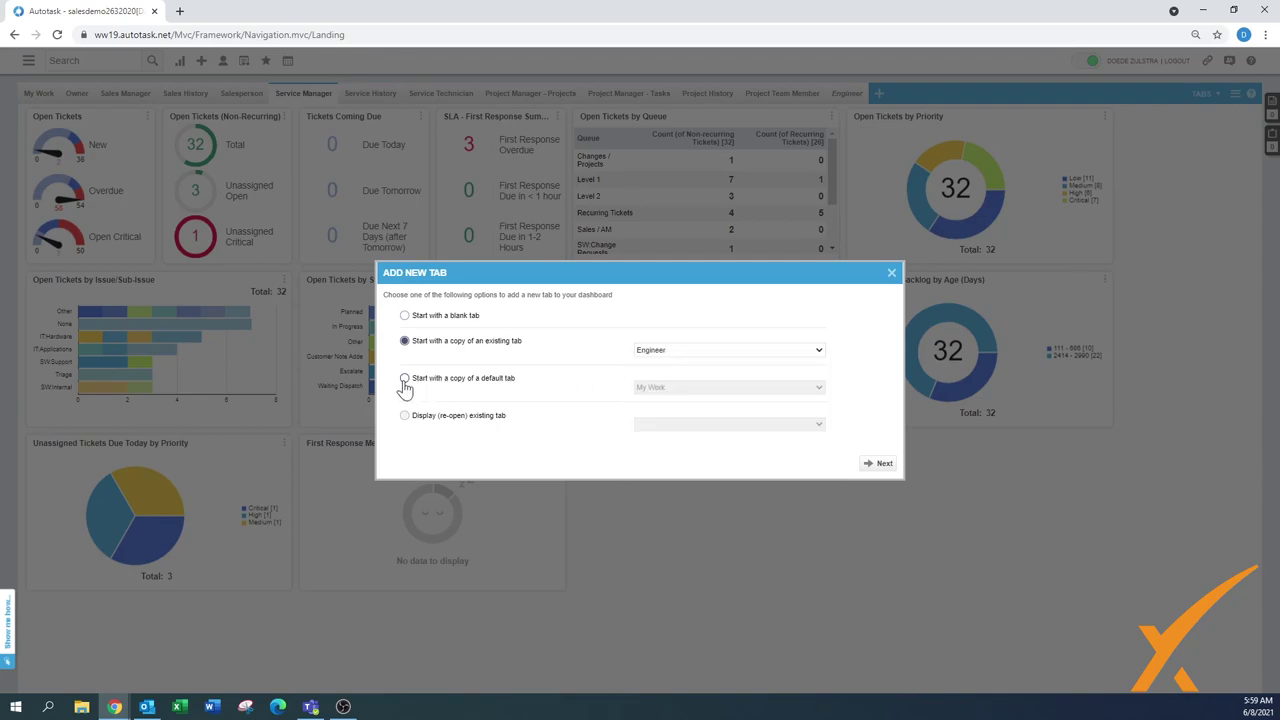
click(405, 379)
click(677, 391)
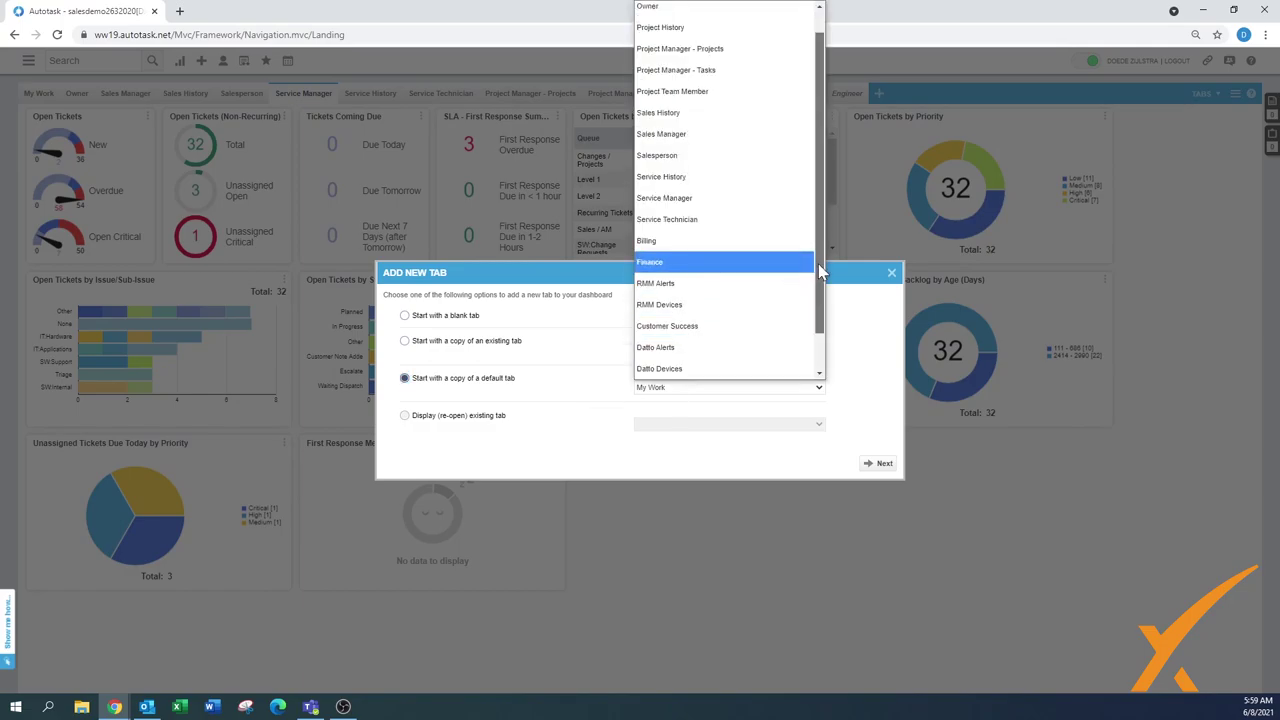
mouse_move(815, 277)
mouse_down()
mouse_move(821, 331)
mouse_move(820, 276)
mouse_up()
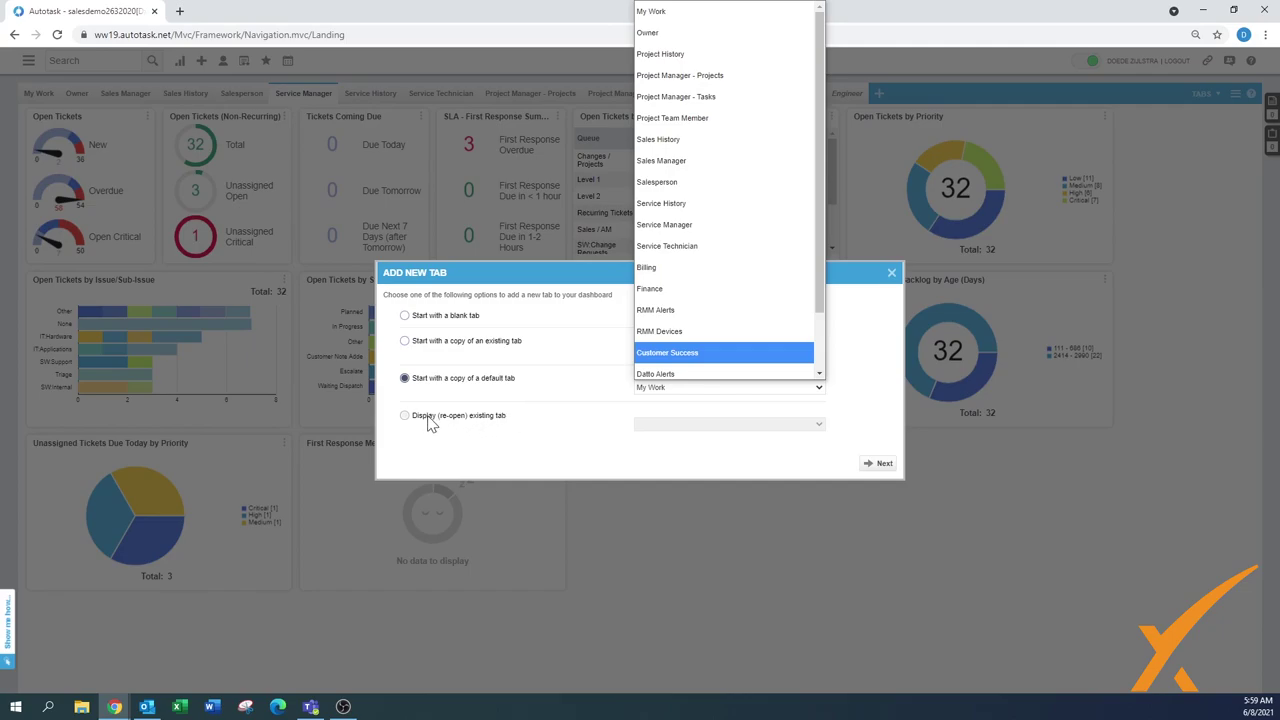
Create a blank dashboard tab named Resolution Metrics in the Tabs group with the Autotask theme
click(404, 315)
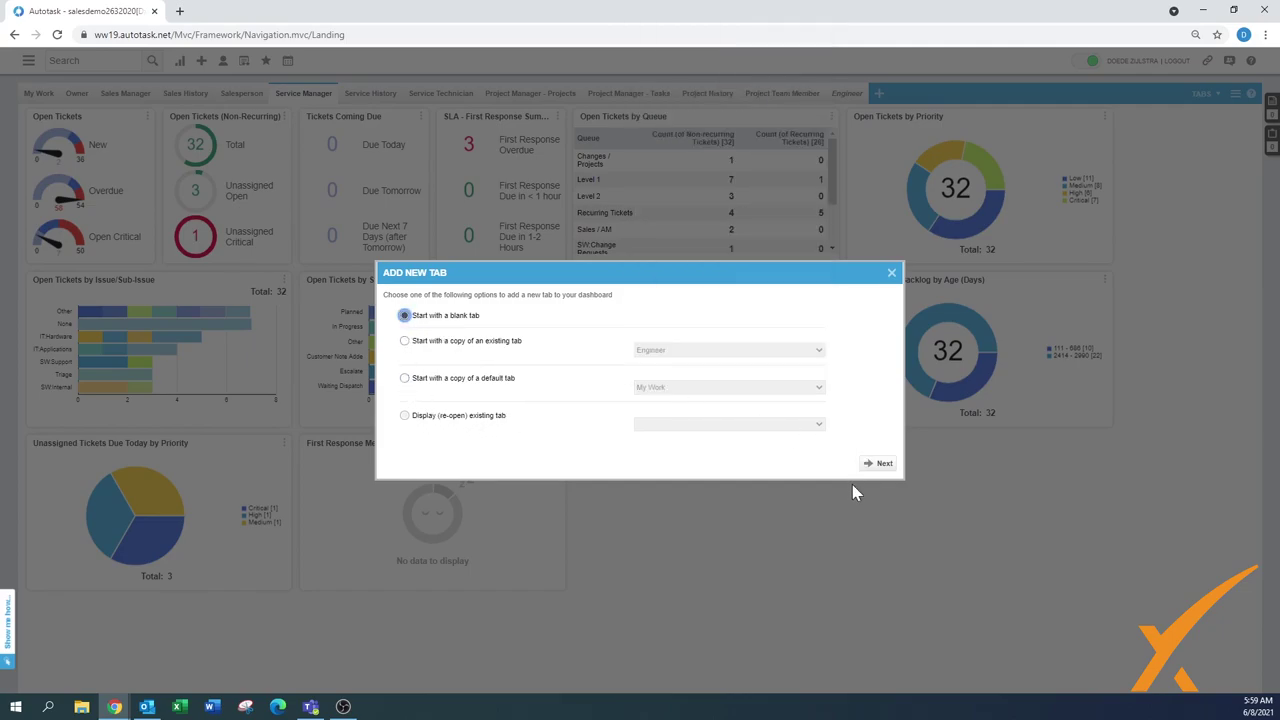
click(873, 465)
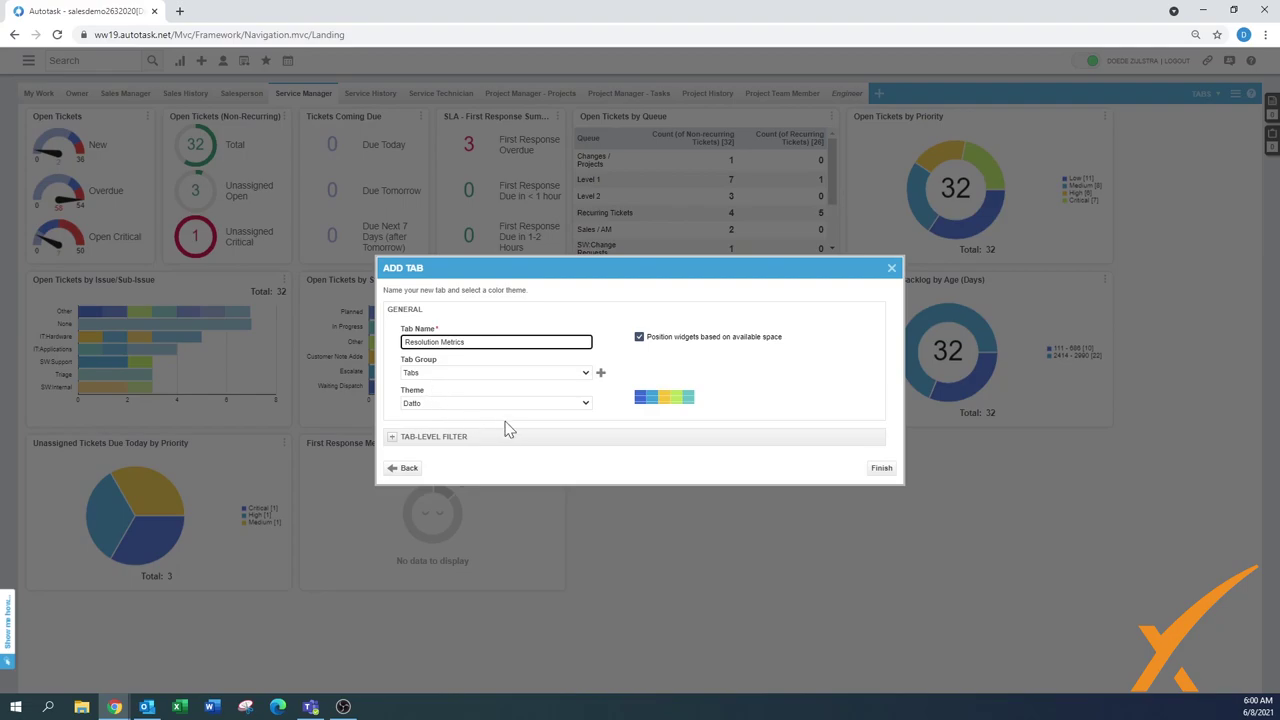
click(587, 376)
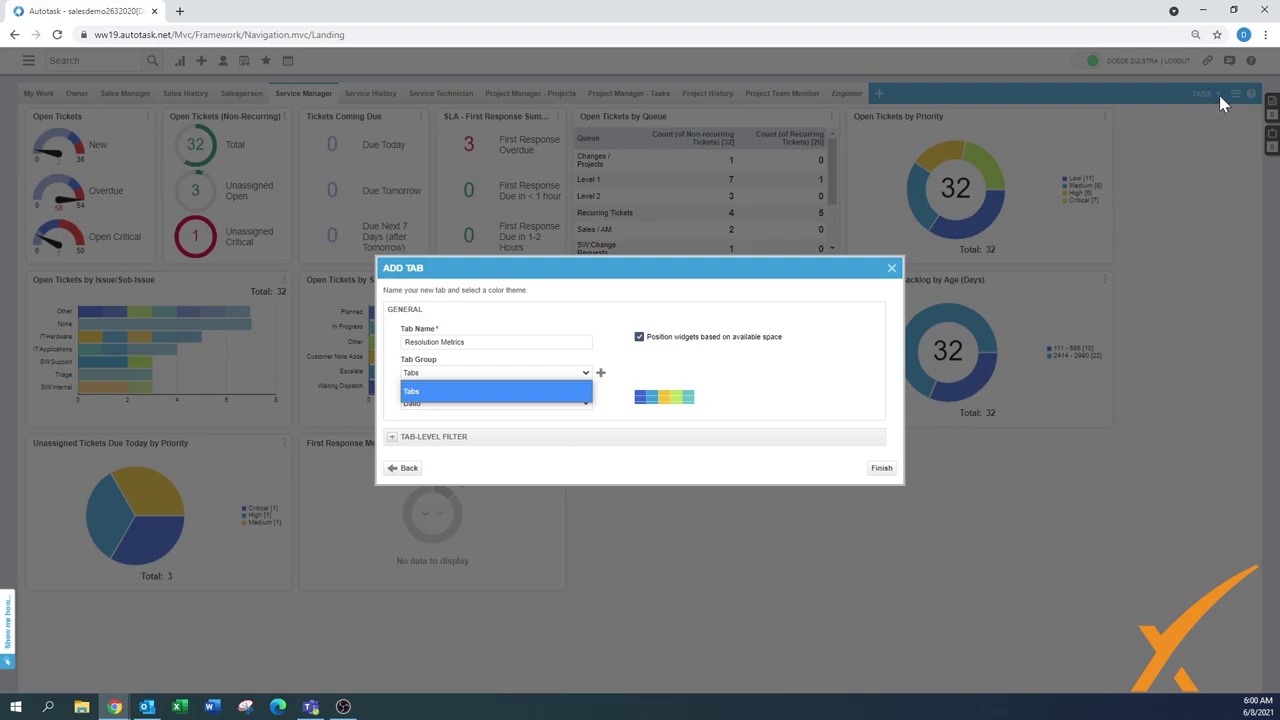
click(622, 368)
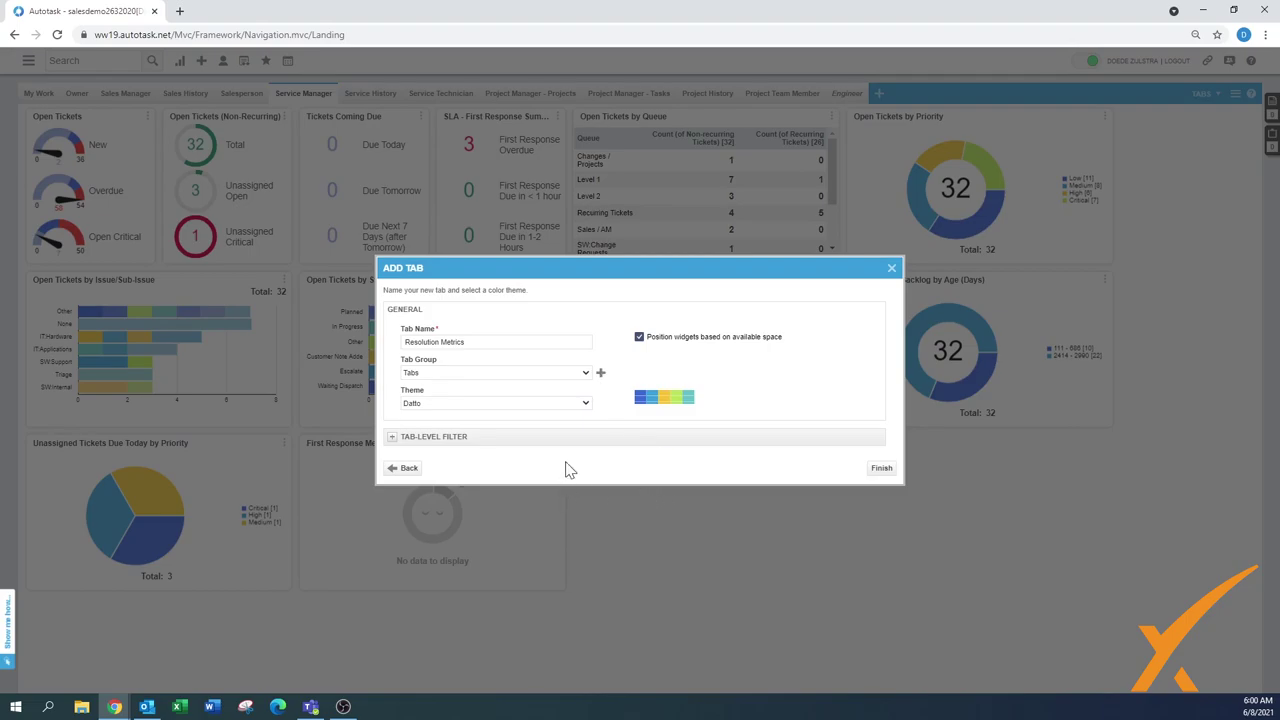
click(586, 405)
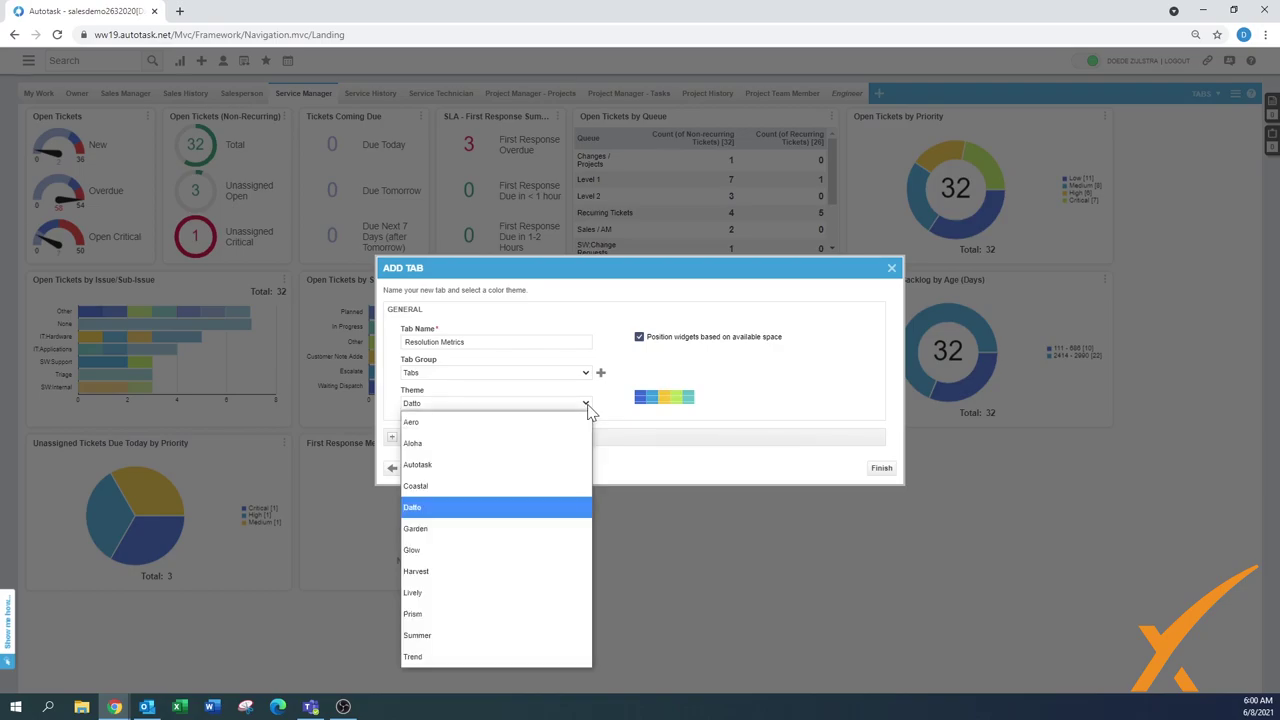
click(456, 464)
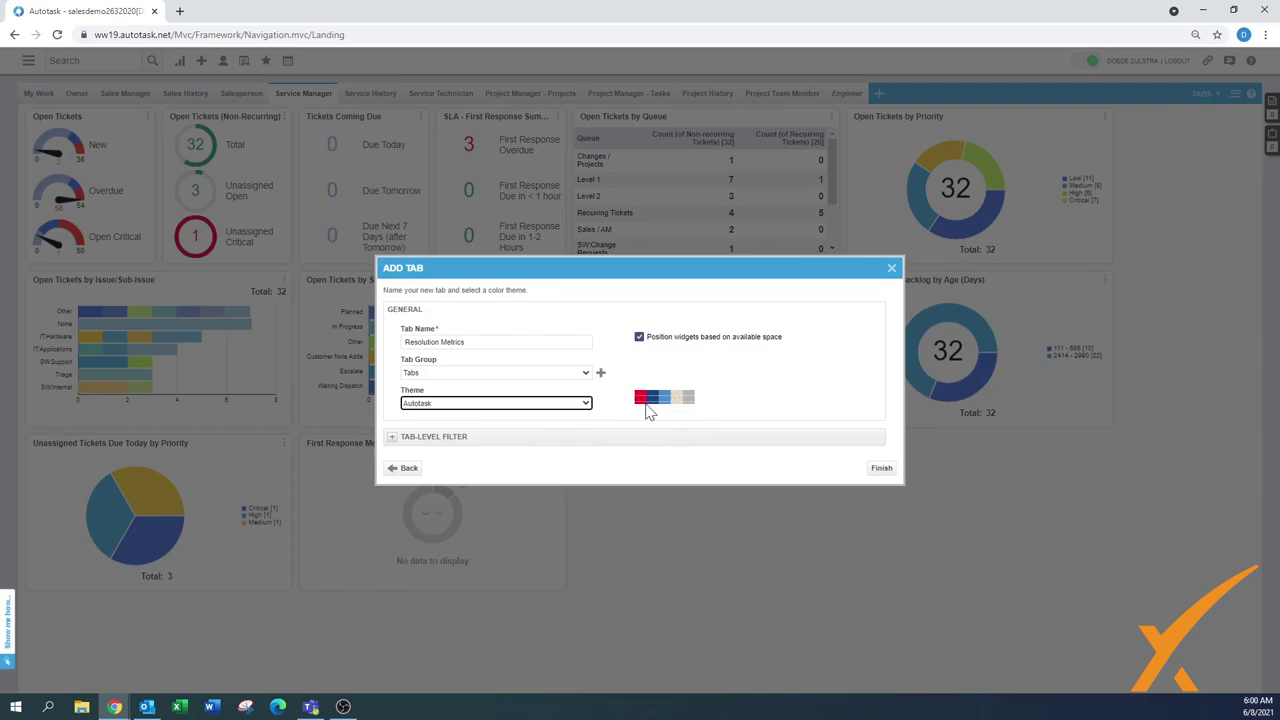
click(391, 437)
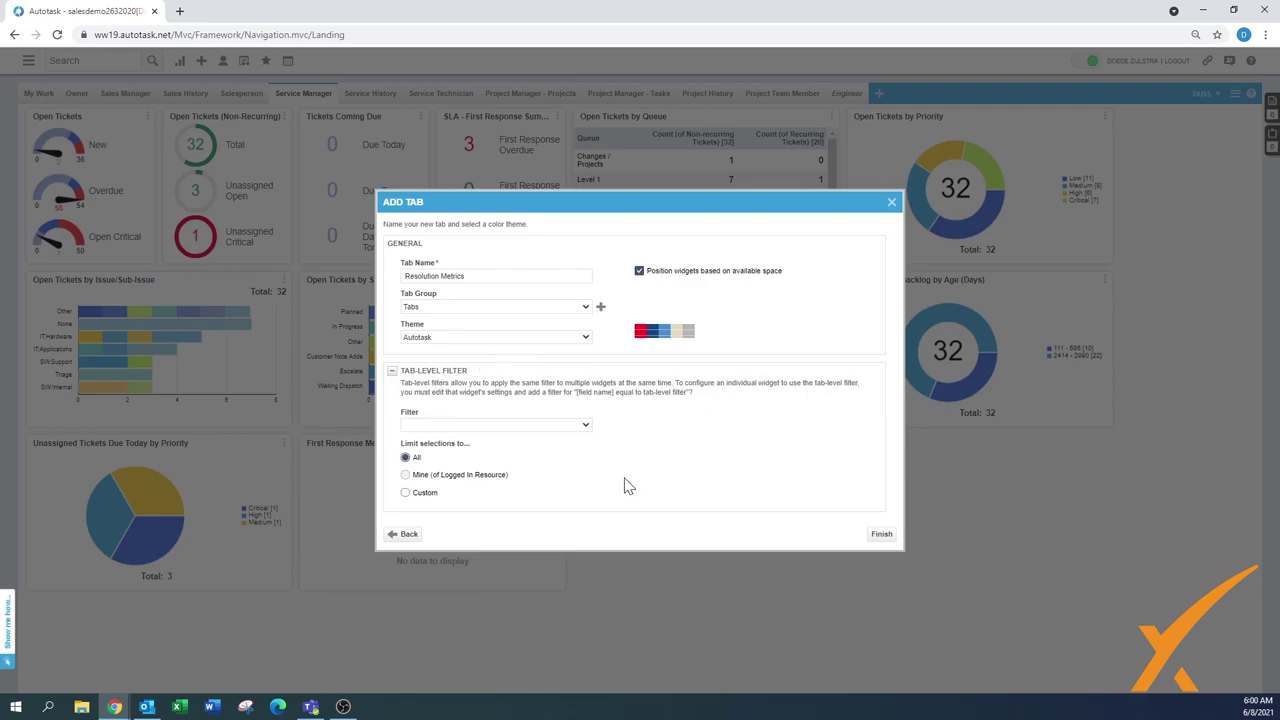
click(391, 371)
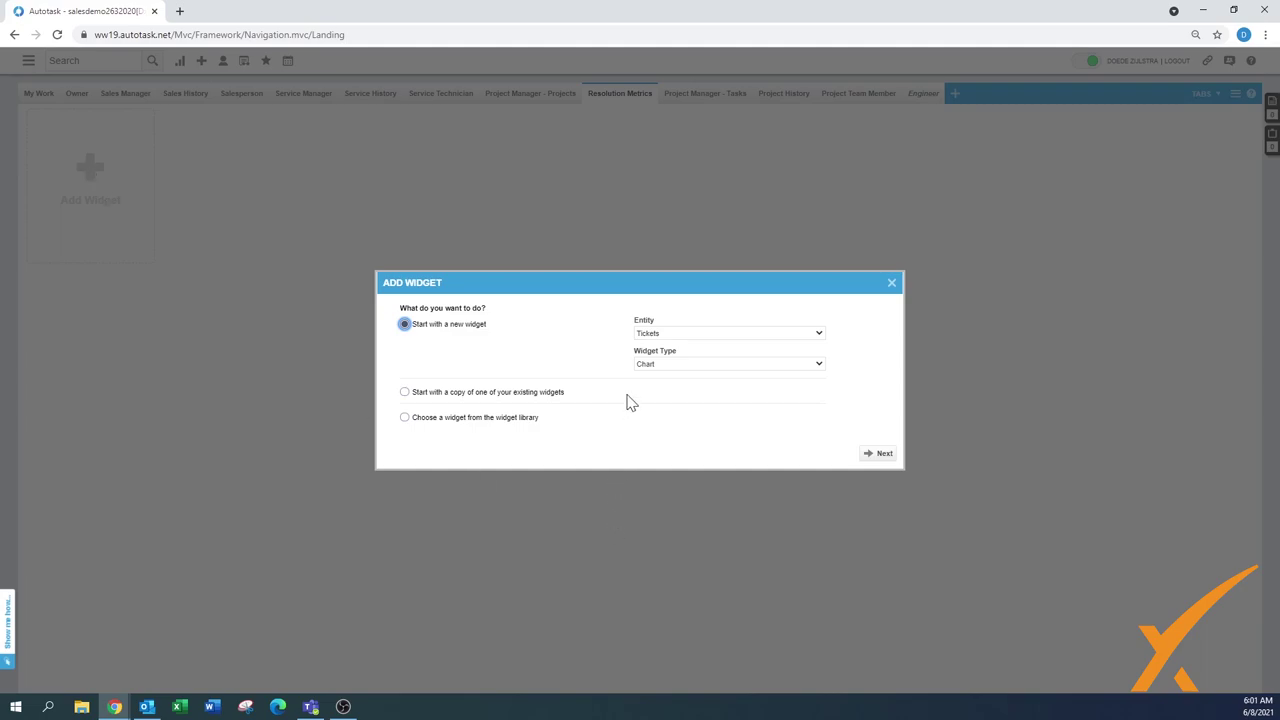
Choose to add a widget from the widget library and list the library widgets for the Tickets entity
click(404, 392)
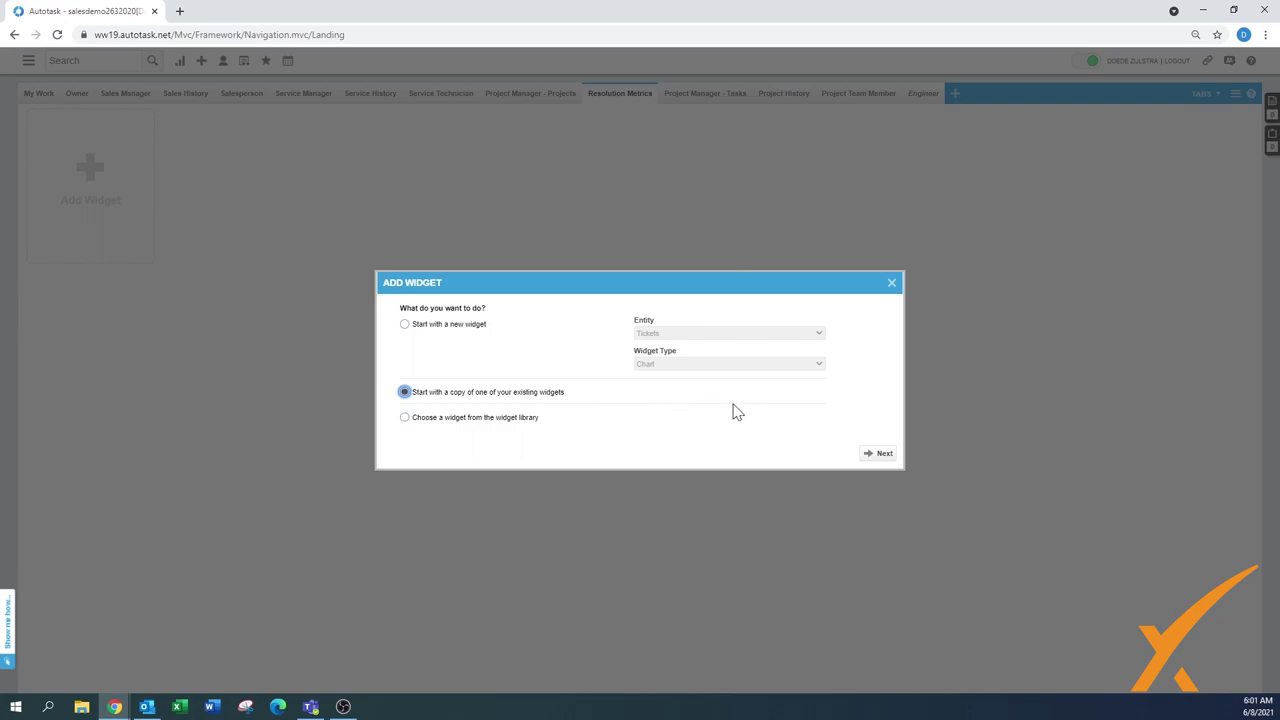
click(405, 420)
click(880, 453)
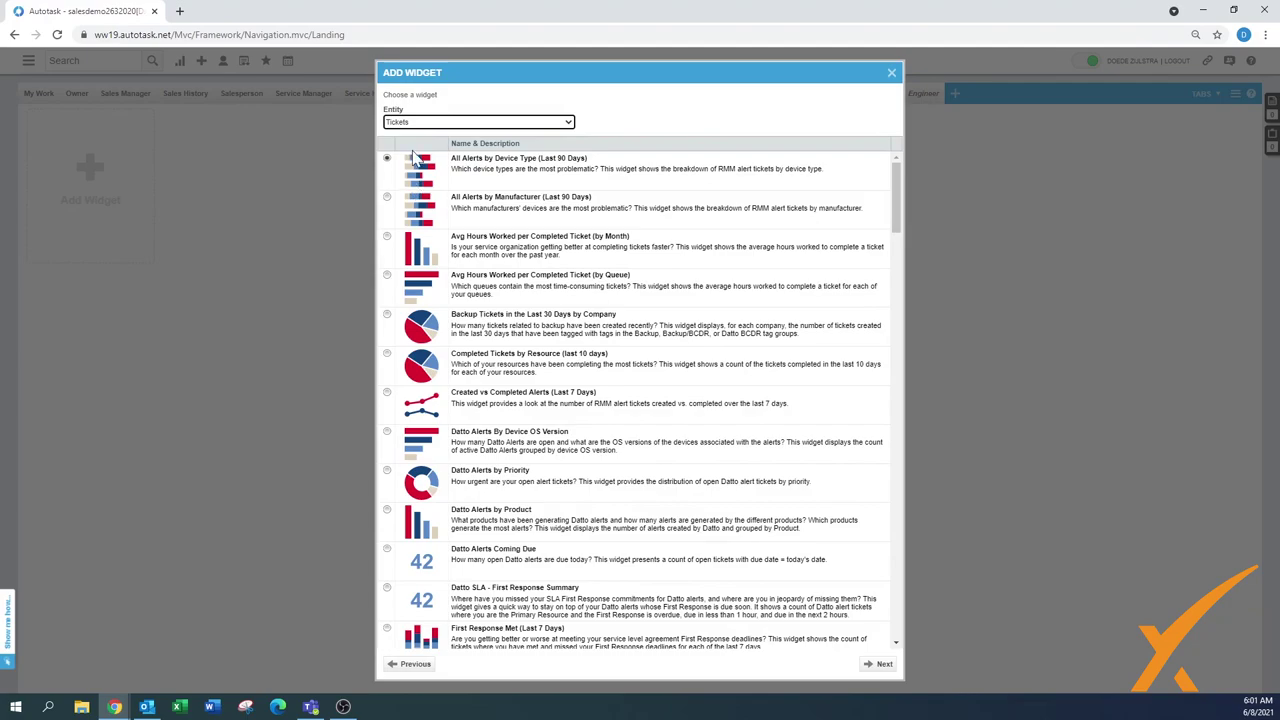
click(458, 124)
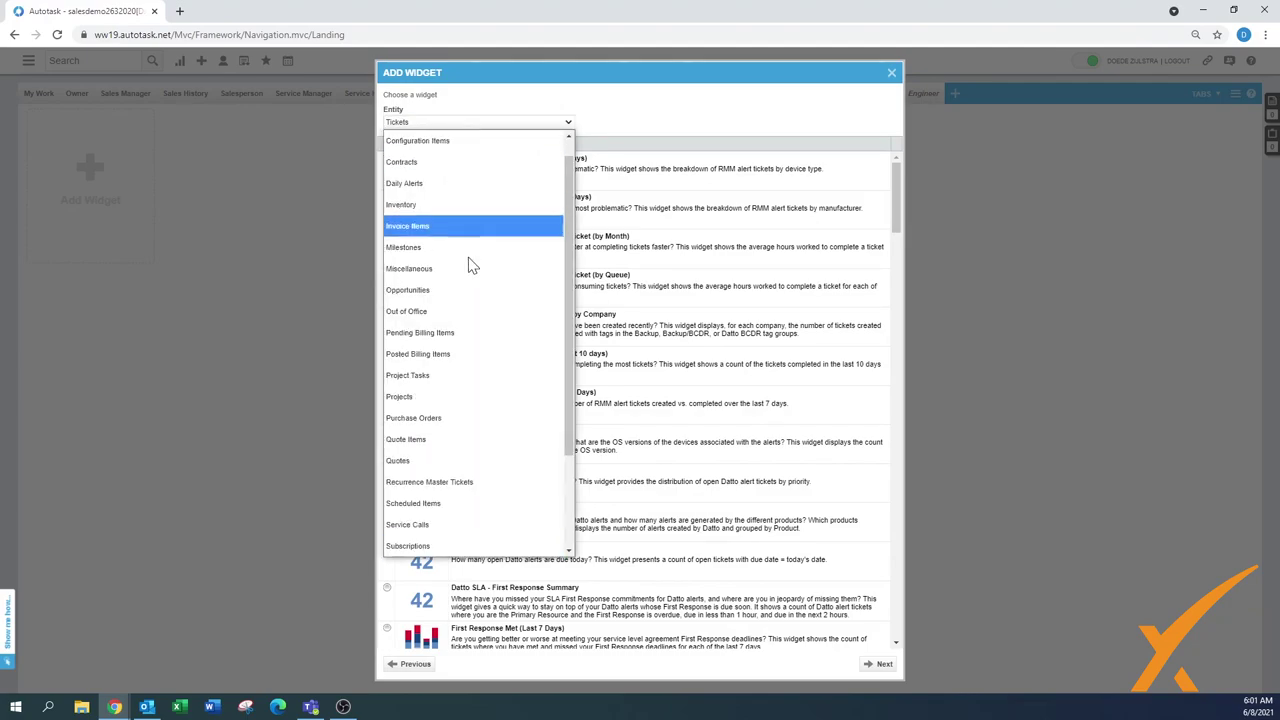
scroll(575, 395, down, 2)
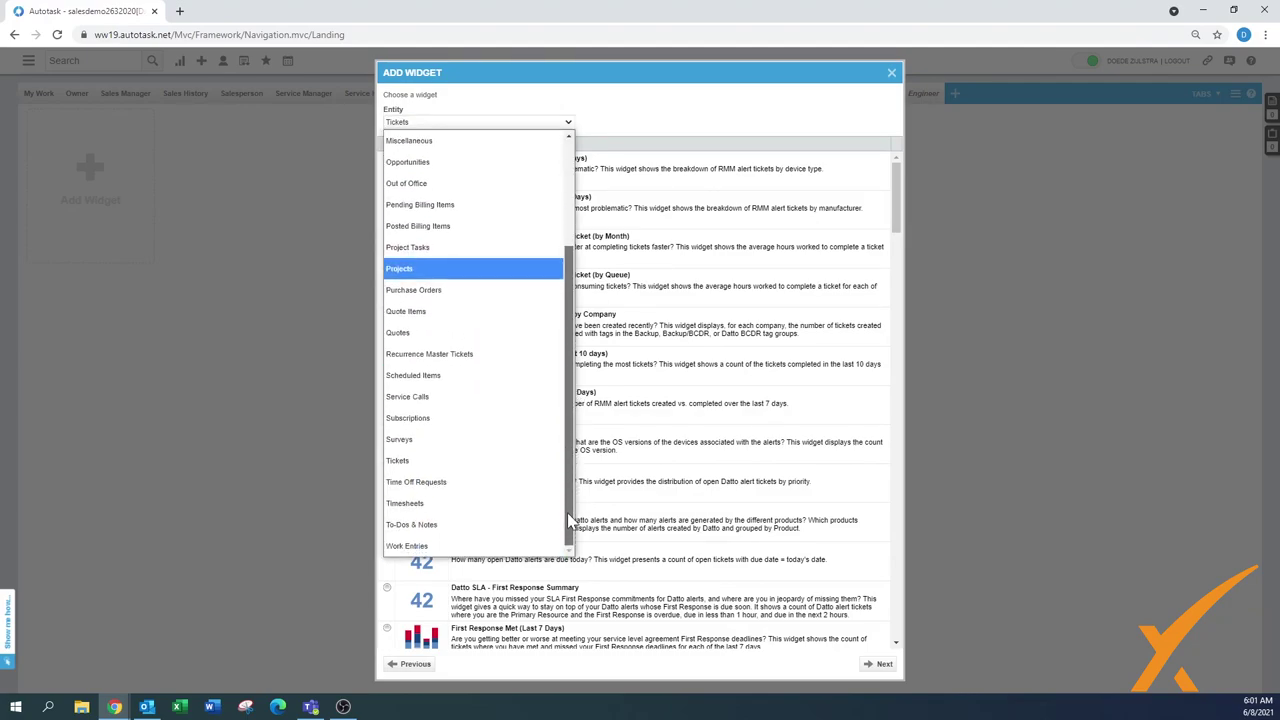
scroll(580, 300, up, 3)
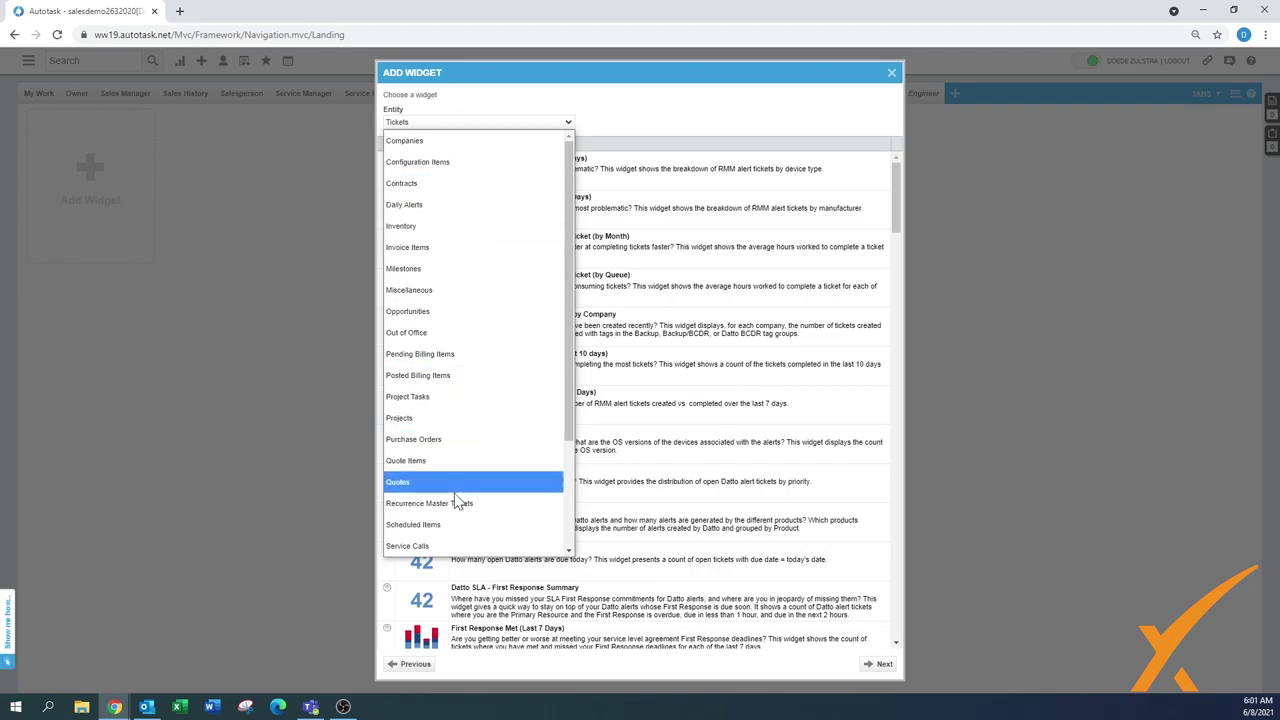
scroll(560, 418, down, 3)
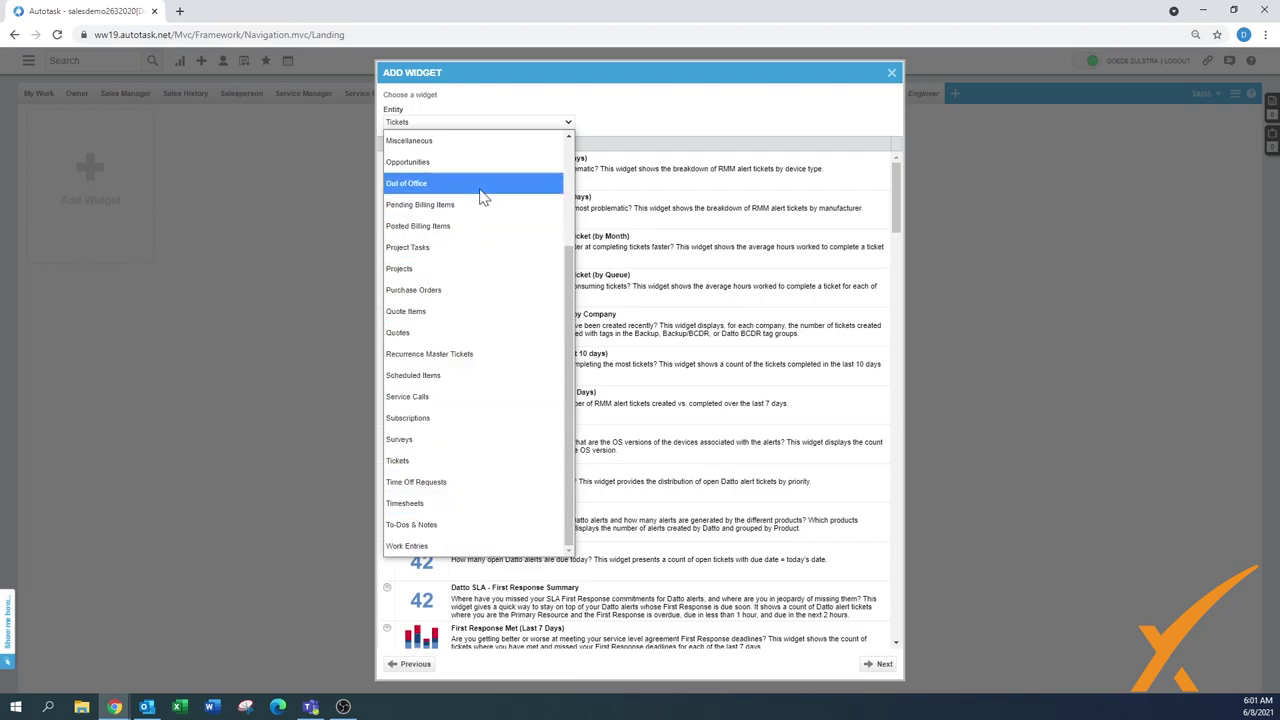
click(401, 462)
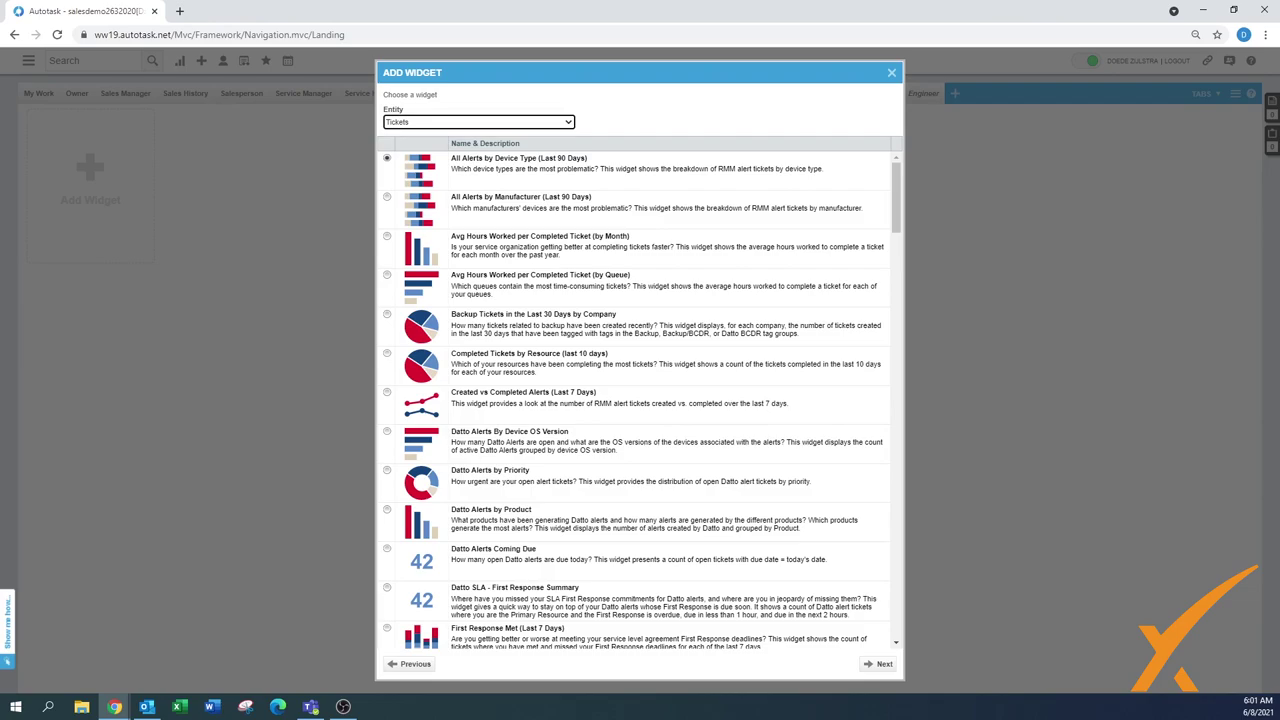
Add the SLA - Resolution widget from the library to the Resolution Metrics tab with its preset settings
drag(897, 221, 899, 331)
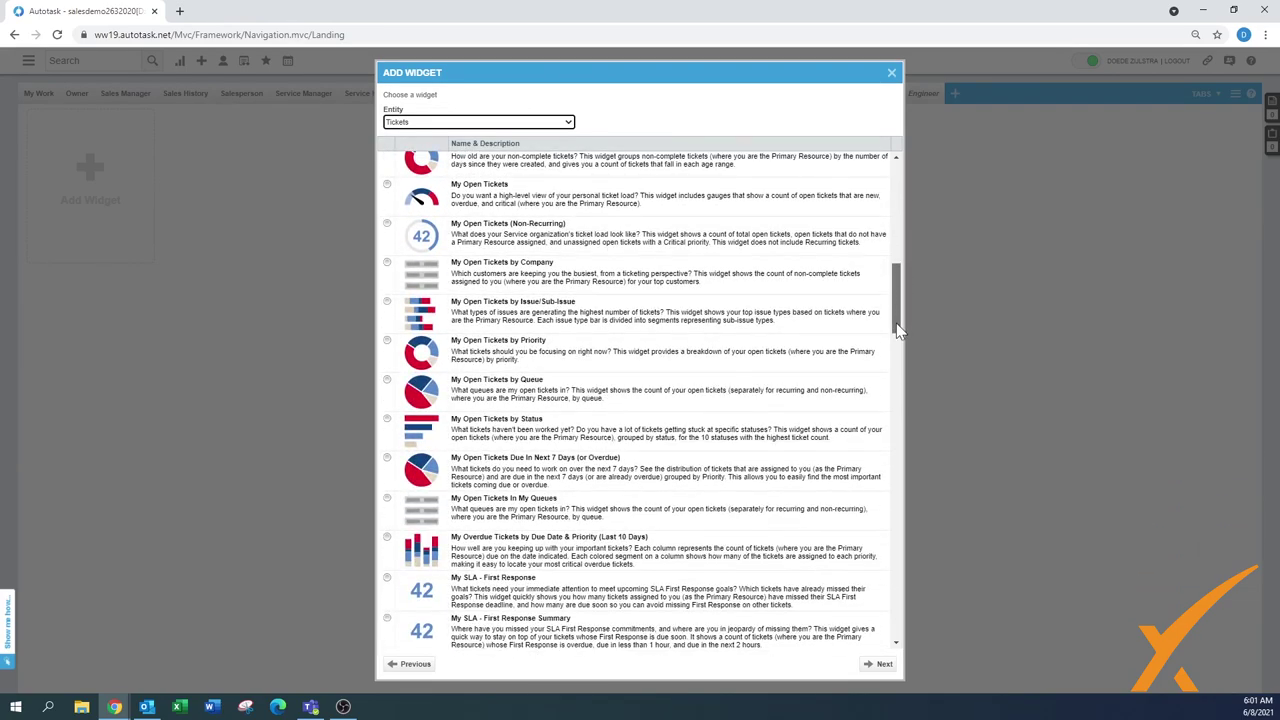
scroll(897, 337, down, 4)
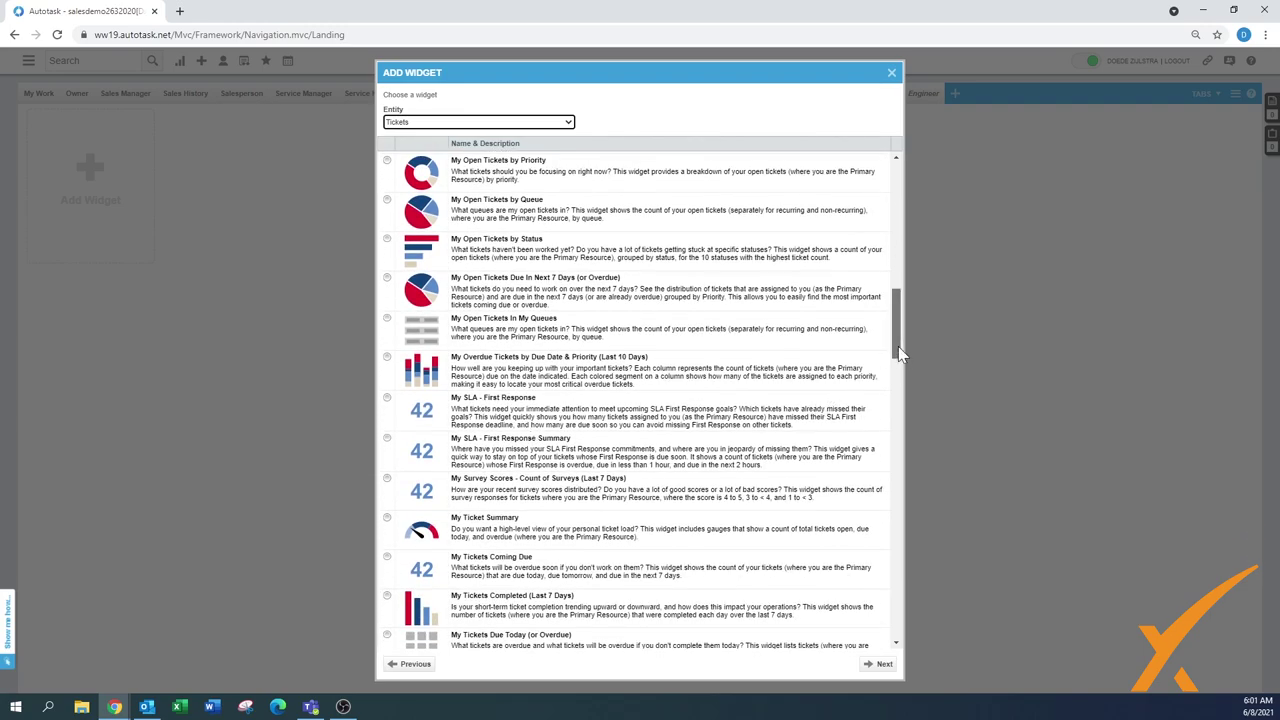
scroll(898, 370, down, 4)
drag(900, 380, 898, 553)
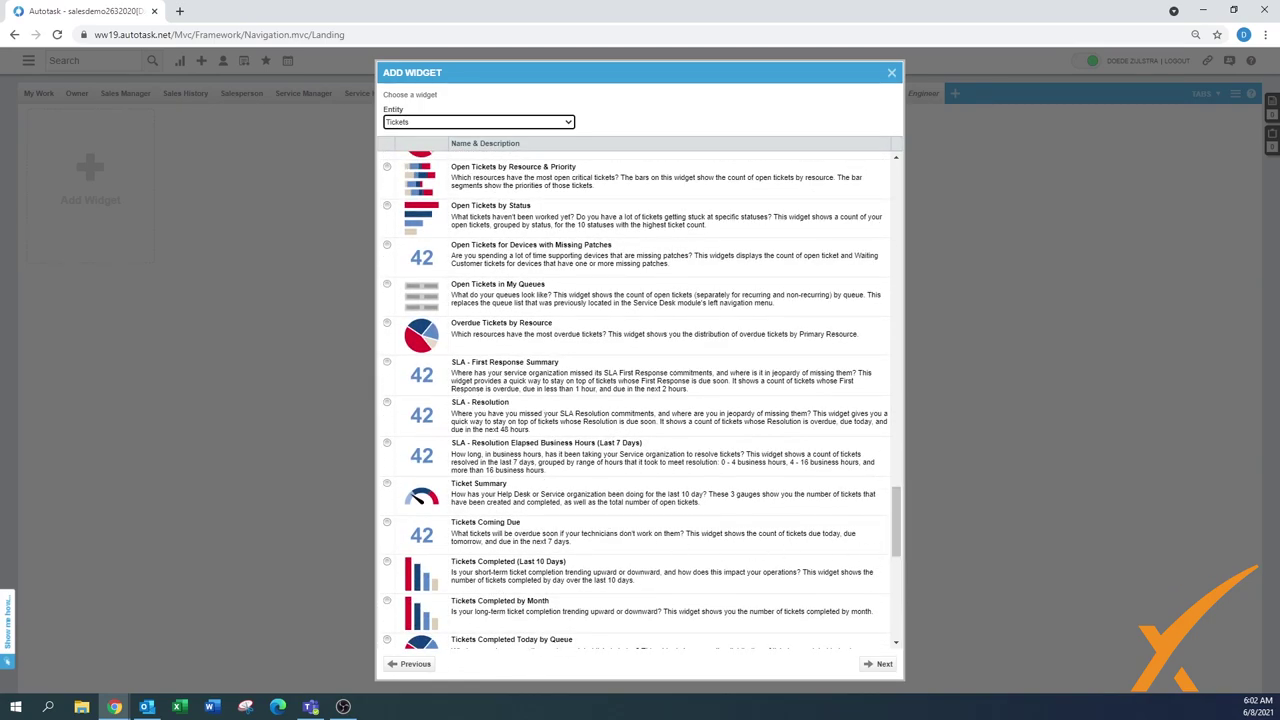
click(386, 404)
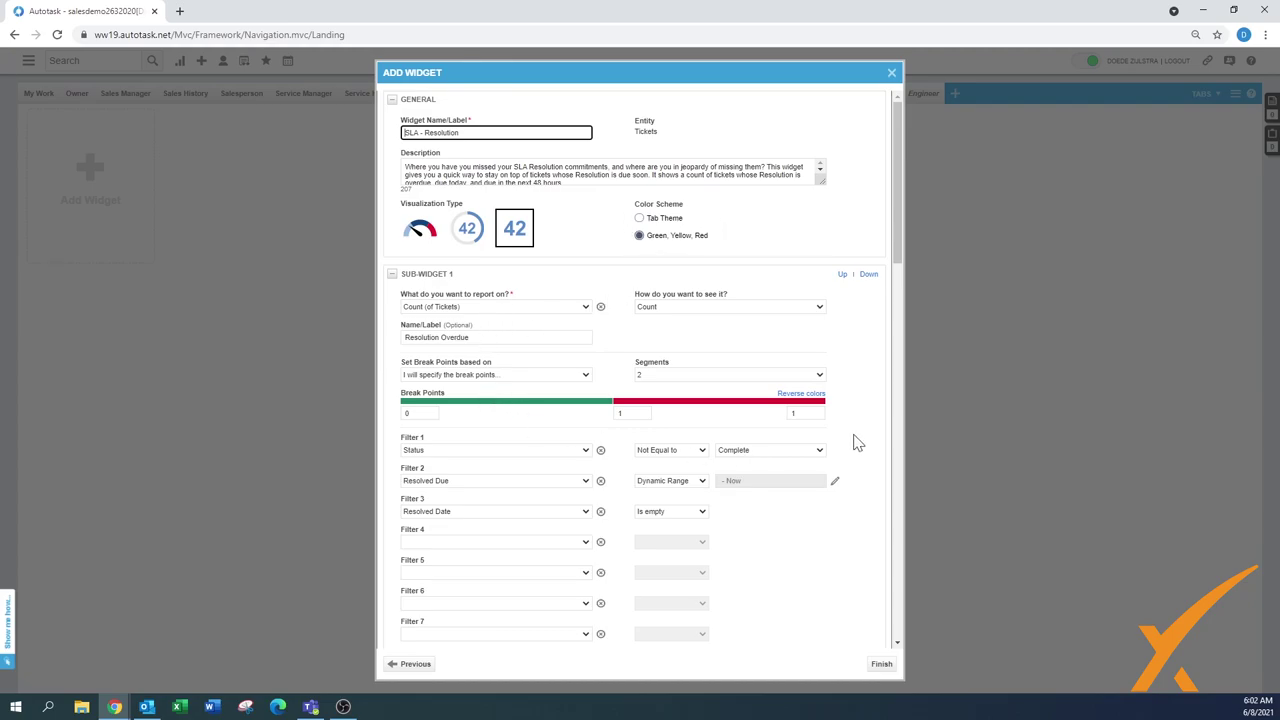
scroll(902, 268, down, 1)
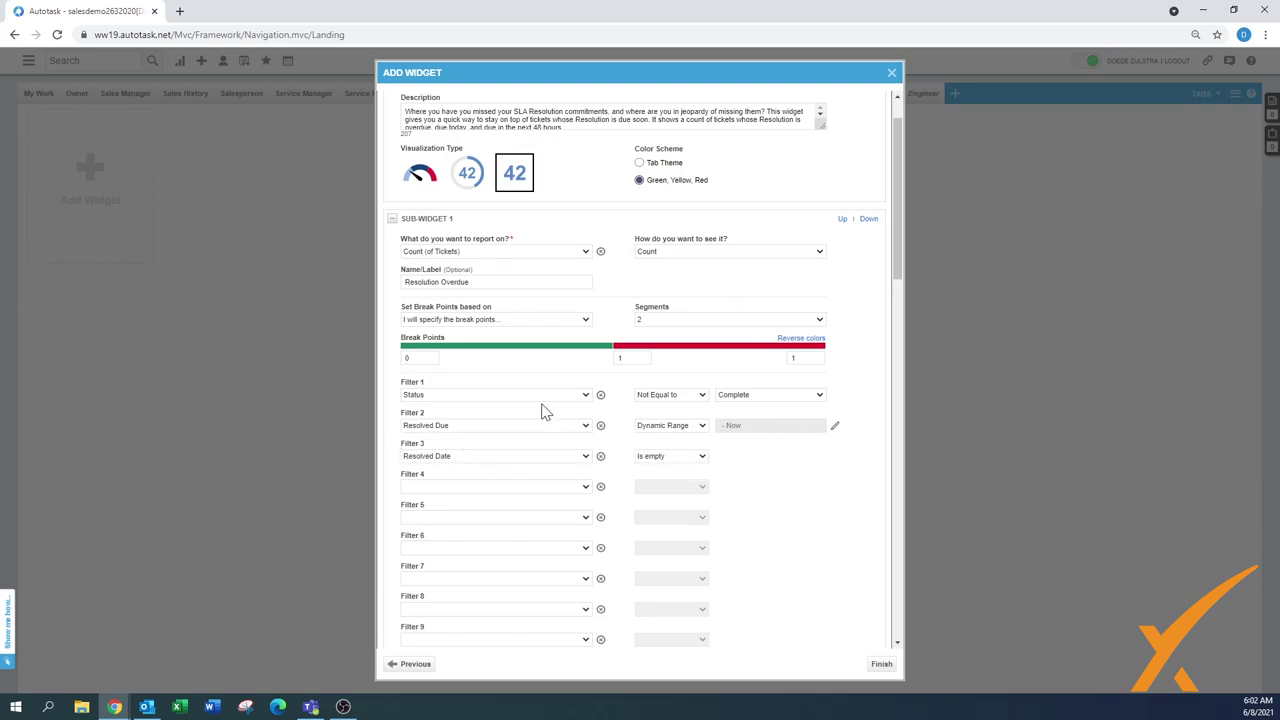
drag(902, 269, 903, 662)
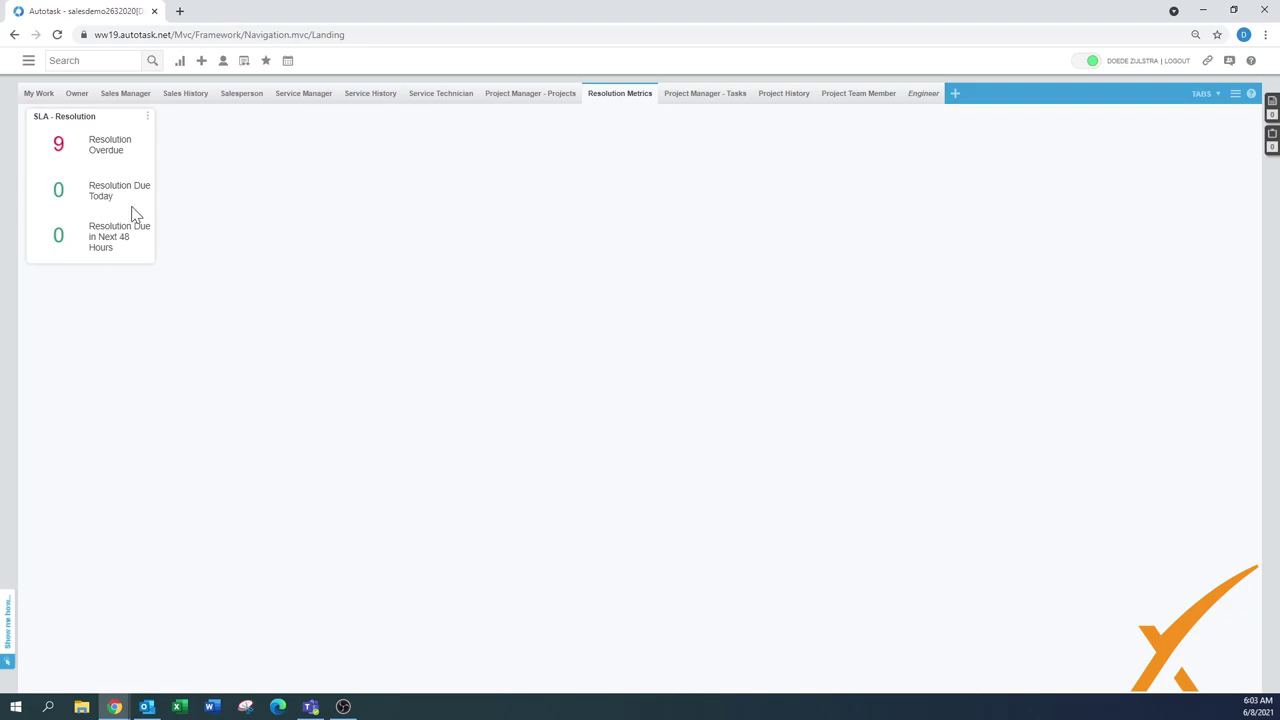
Open the SLA - Resolution widget's settings and review the filters of the Resolution Overdue and Resolution Due Today sub-widgets
click(147, 116)
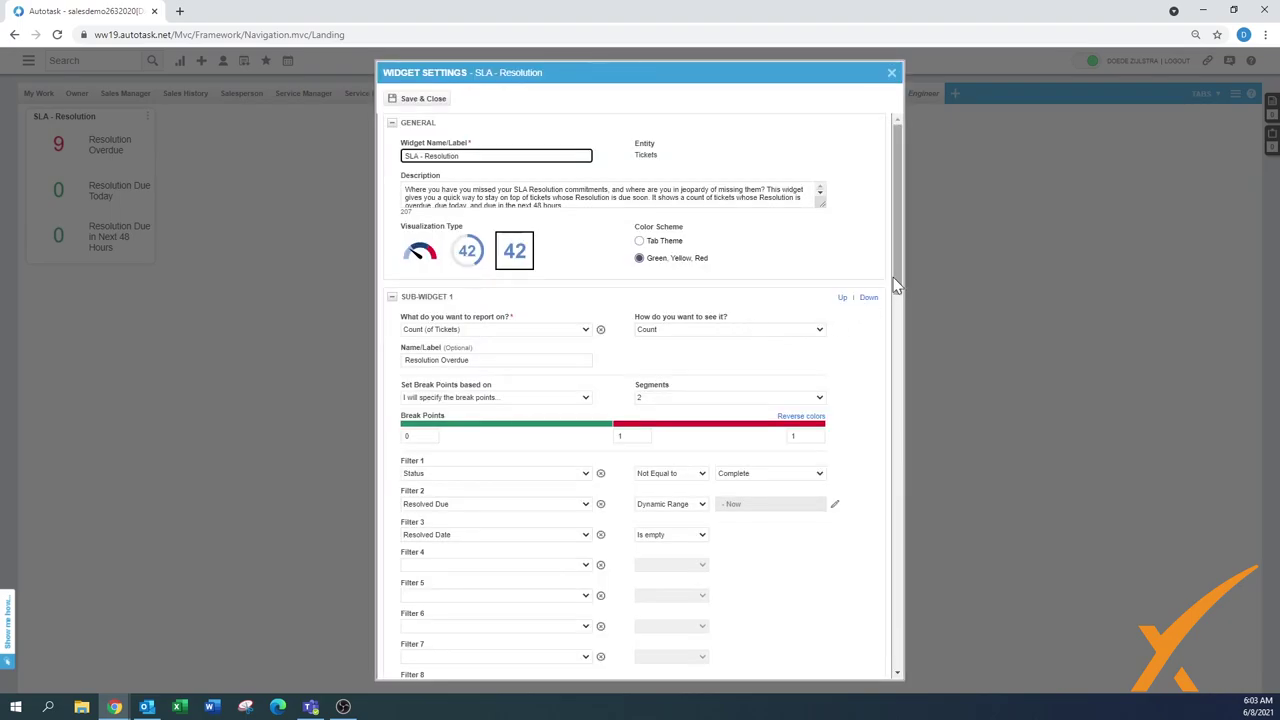
drag(897, 287, 907, 340)
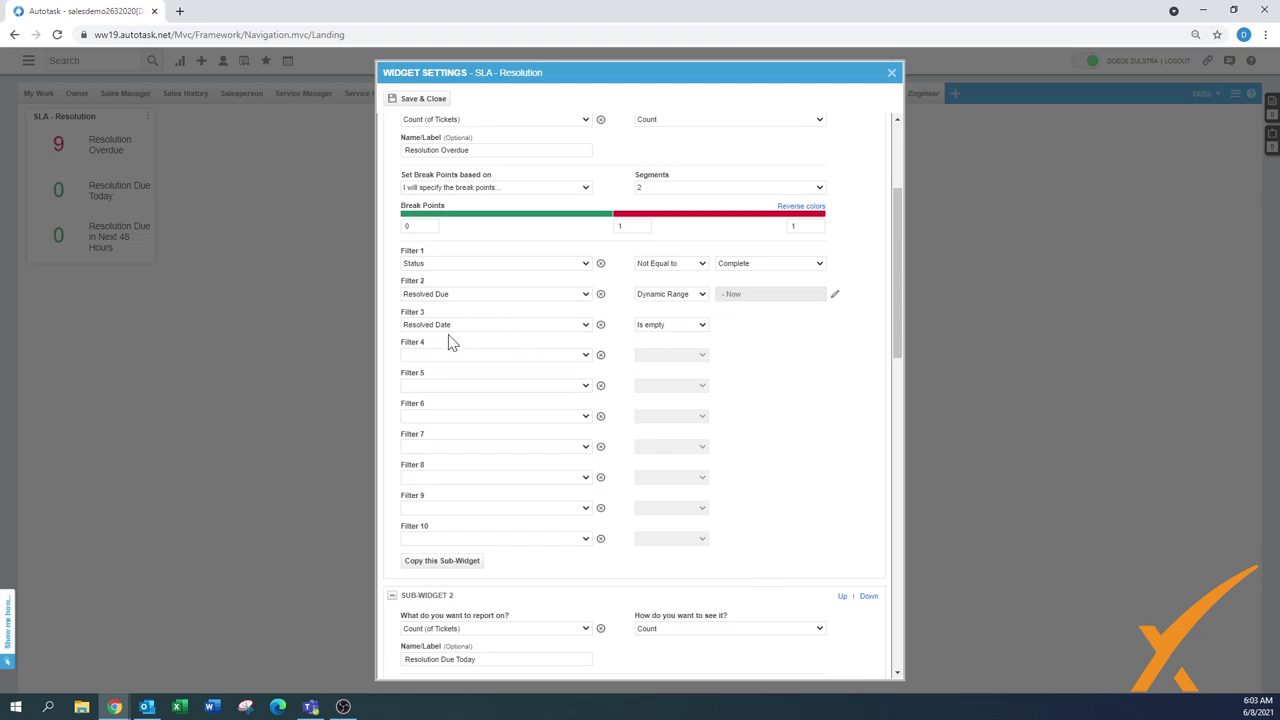
drag(899, 316, 906, 451)
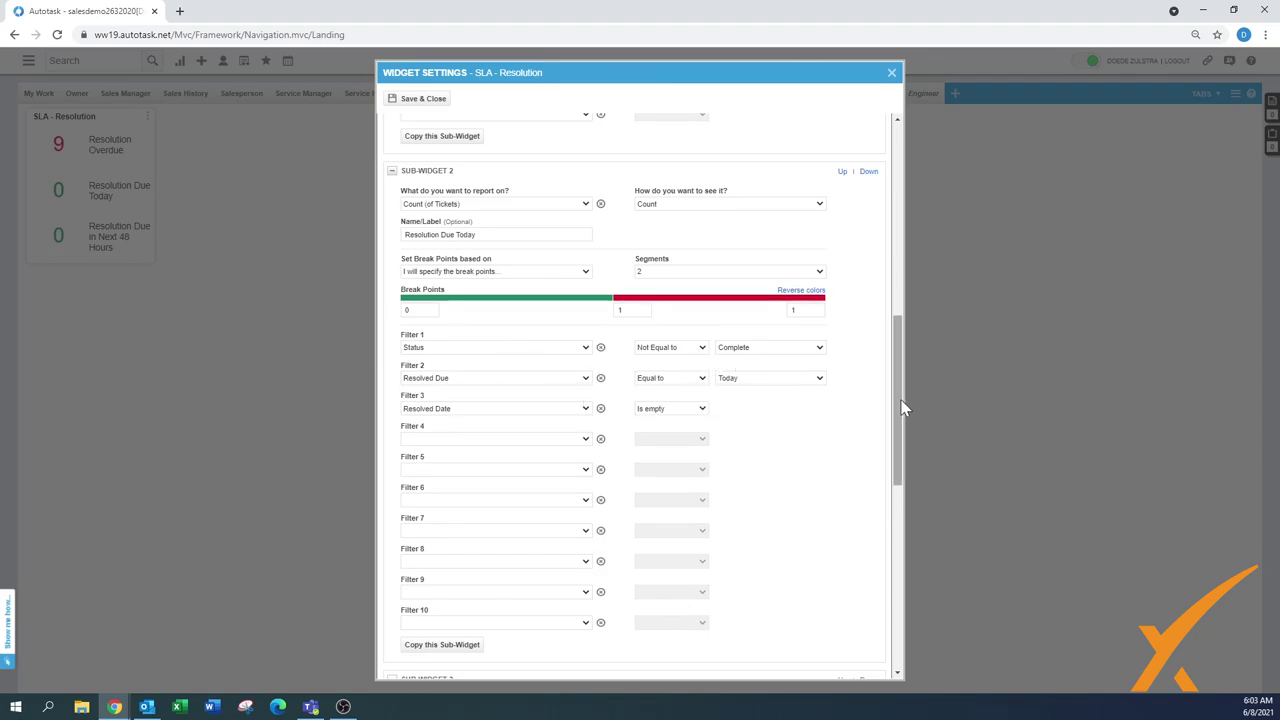
drag(901, 408, 722, 292)
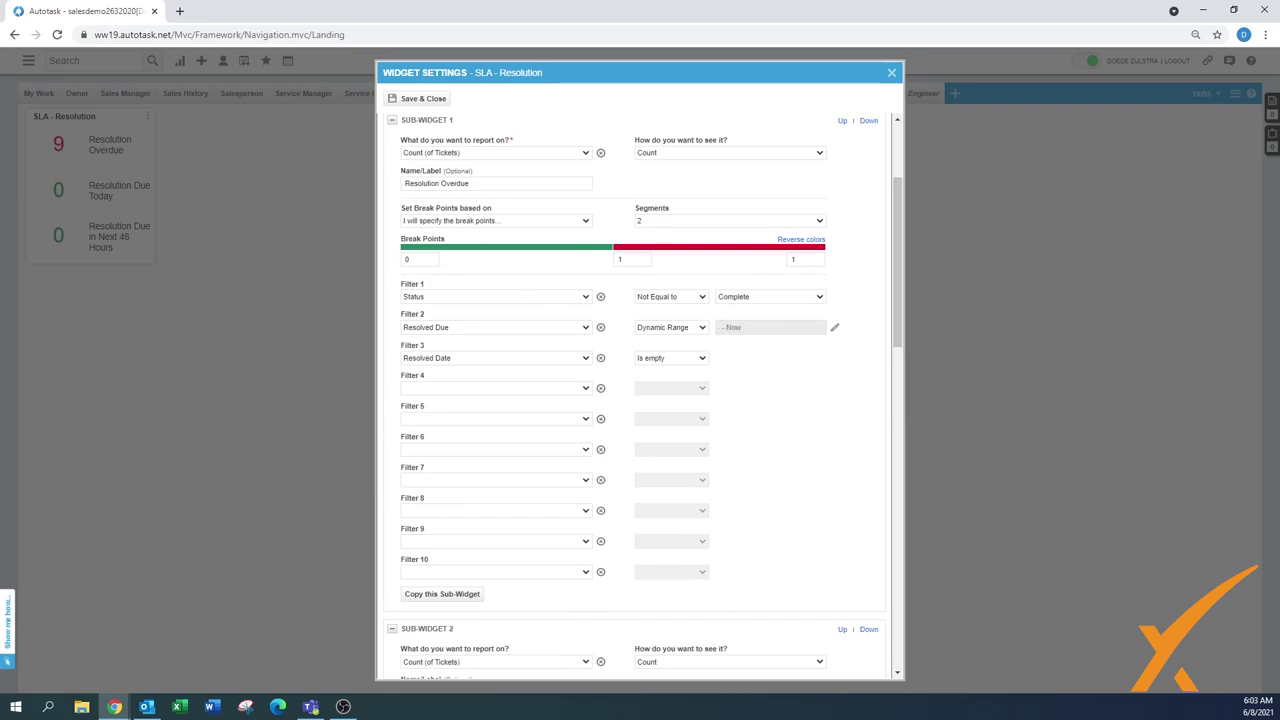
Rename the first sub-widget's label as Resolution Overdue Today and save the SLA - Resolution widget's settings
click(469, 183)
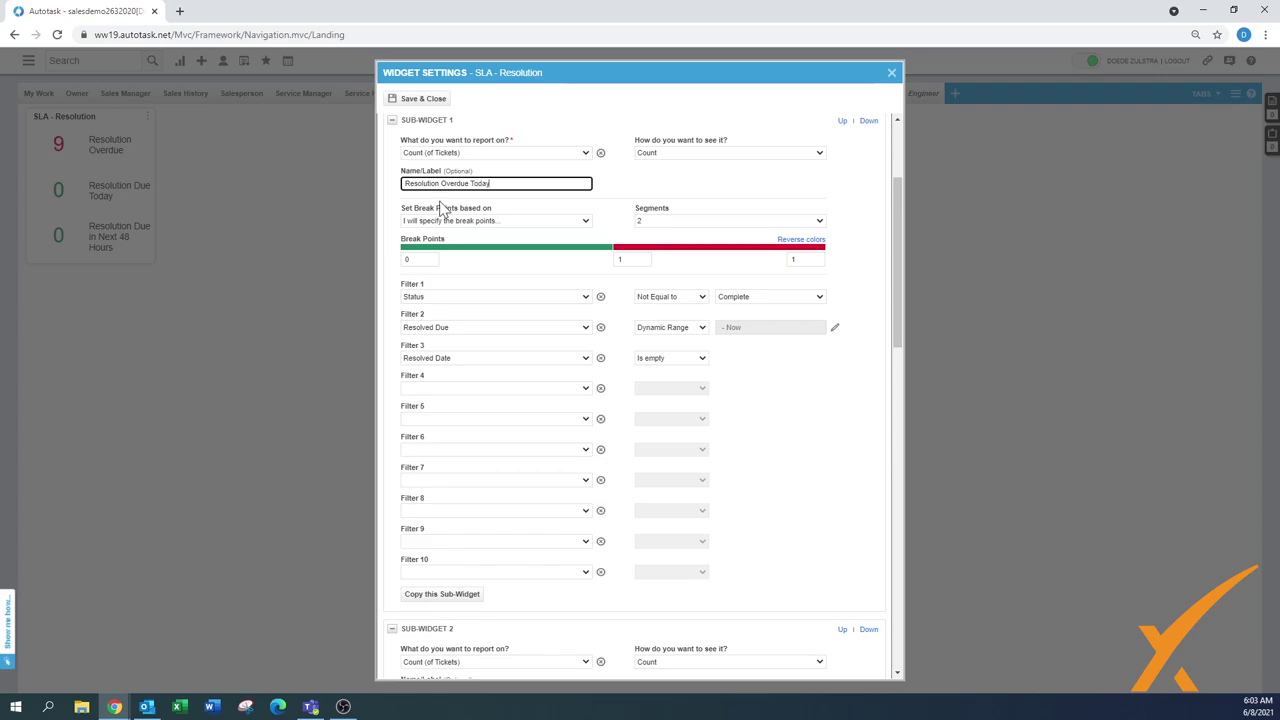
click(421, 99)
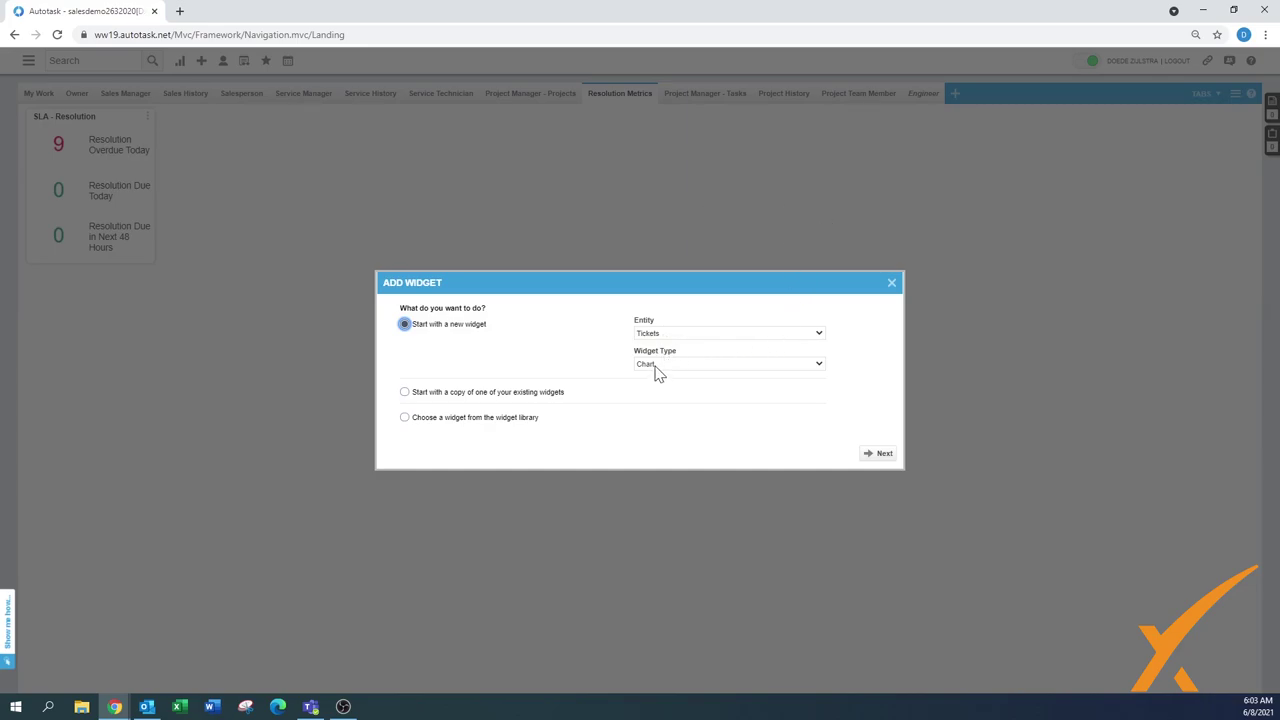
Start a new Gauge widget for the Tickets entity and name it Average Resolution Time last month
click(658, 369)
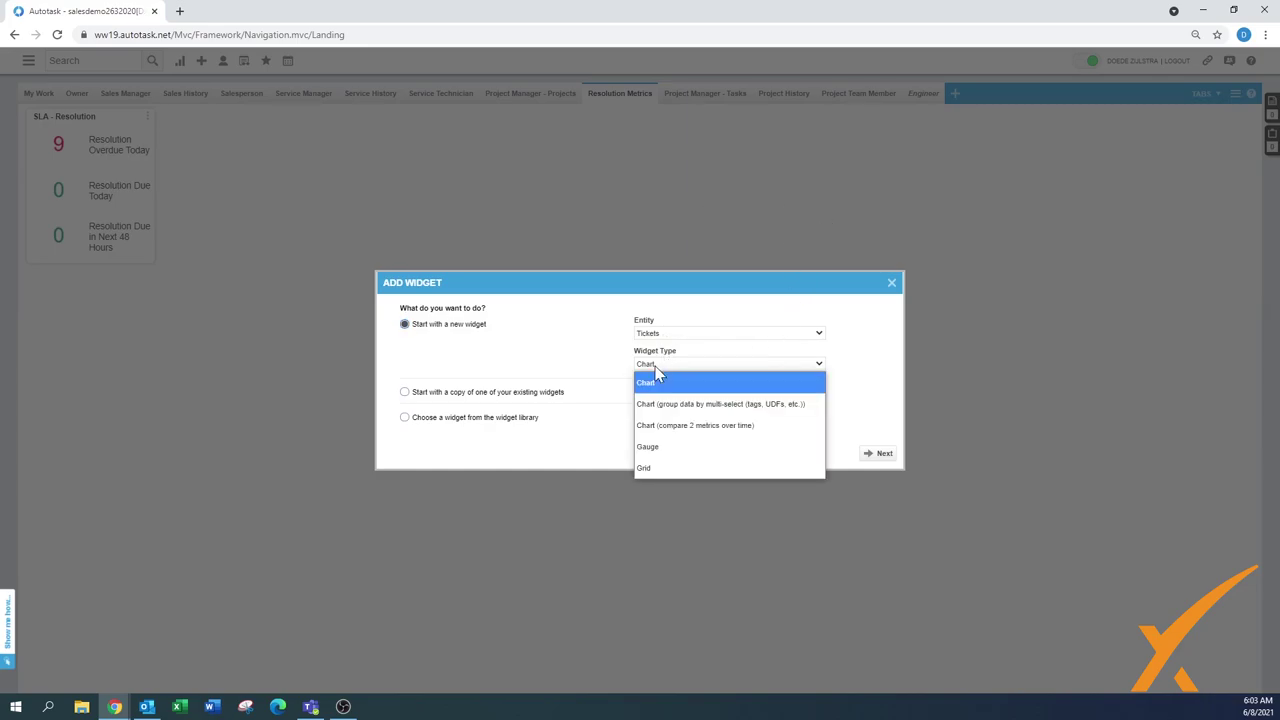
click(667, 450)
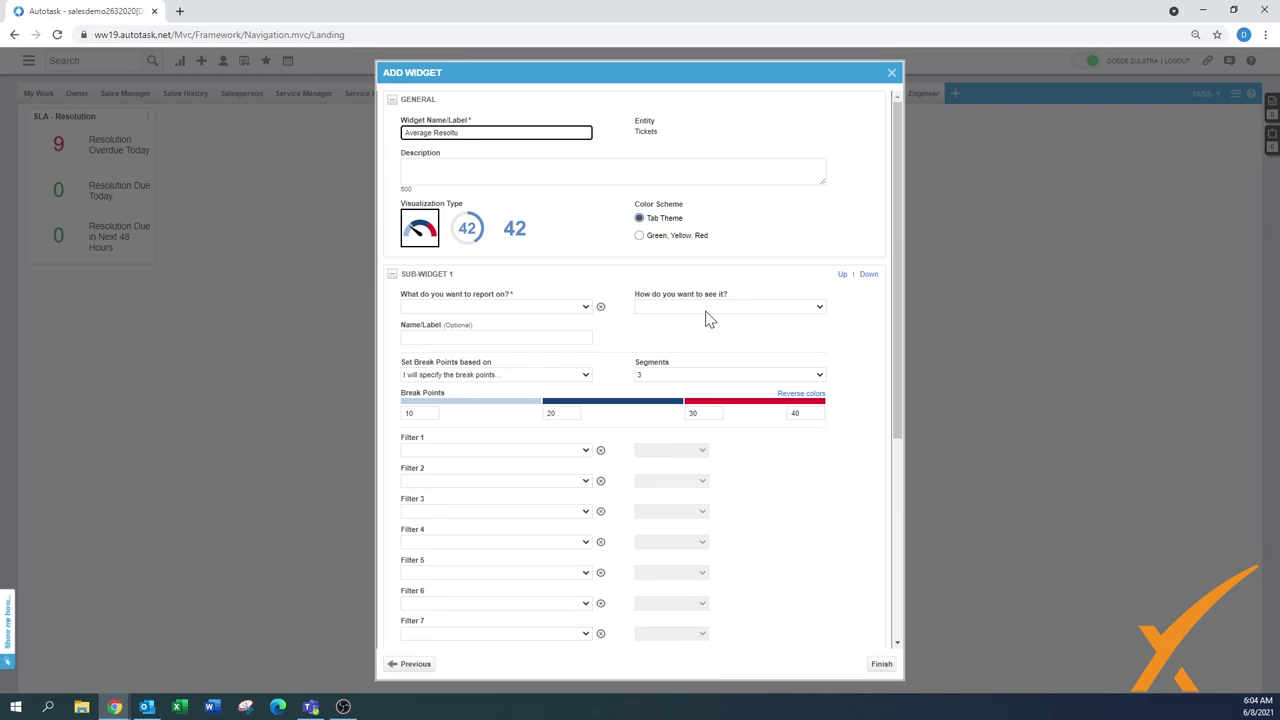
text(ution Time last month)
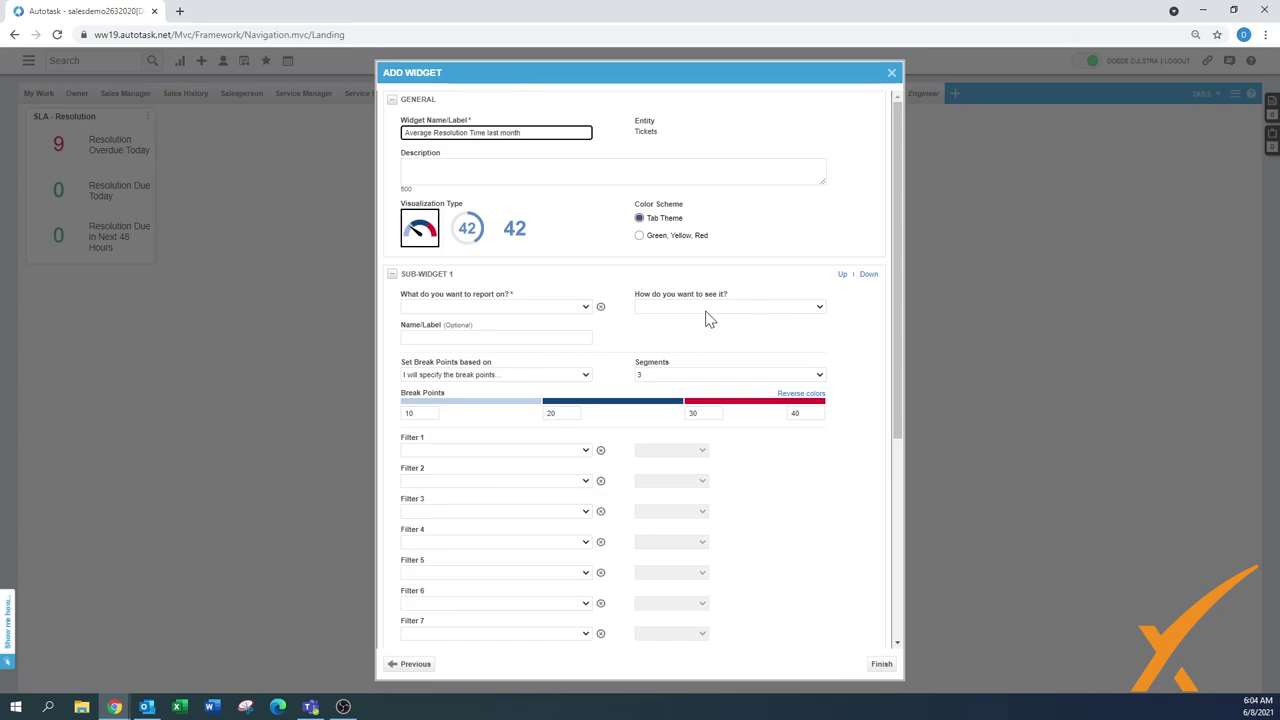
Set the first sub-widget to report on Resolution Elapsed Business Hours, shown as Average
click(447, 310)
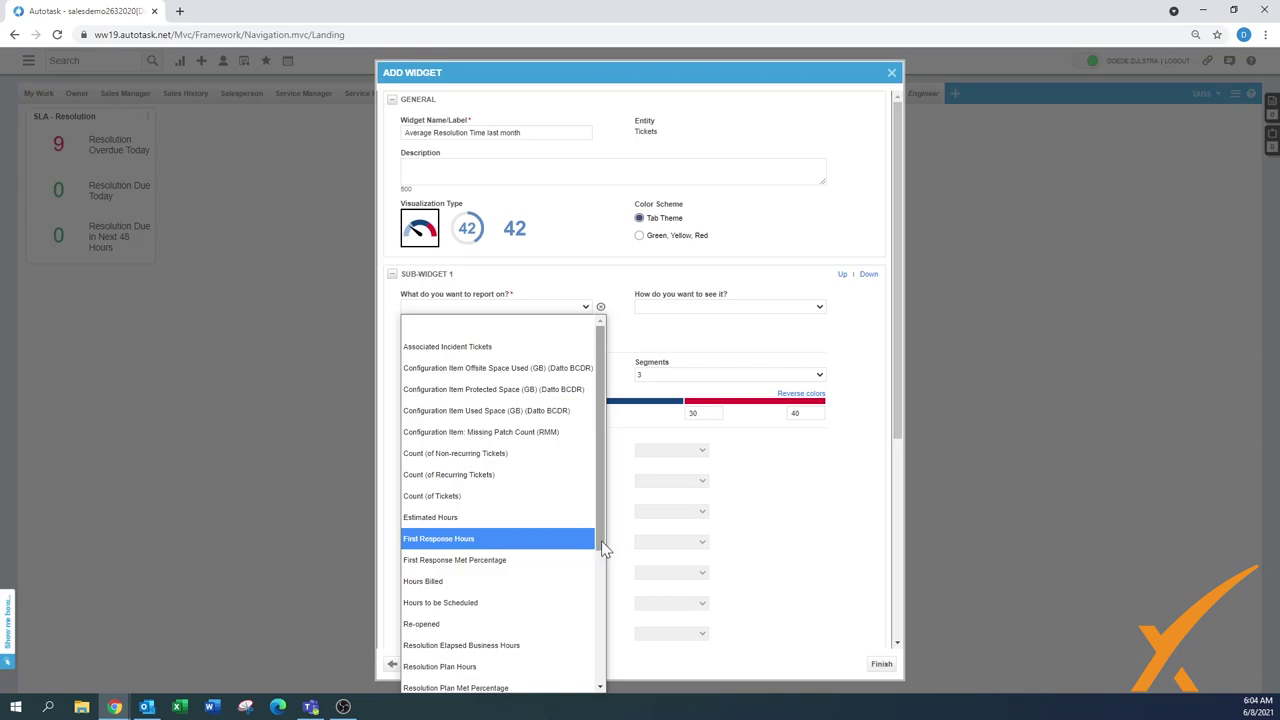
scroll(603, 552, down, 1)
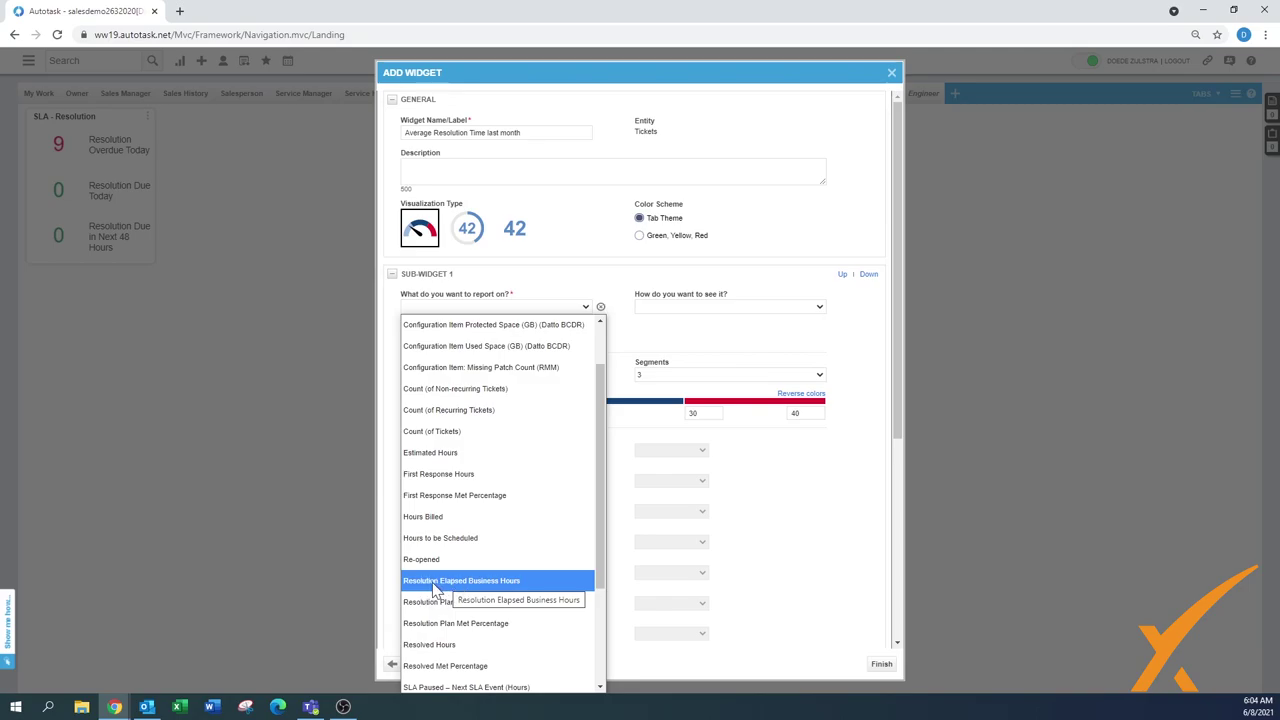
click(470, 590)
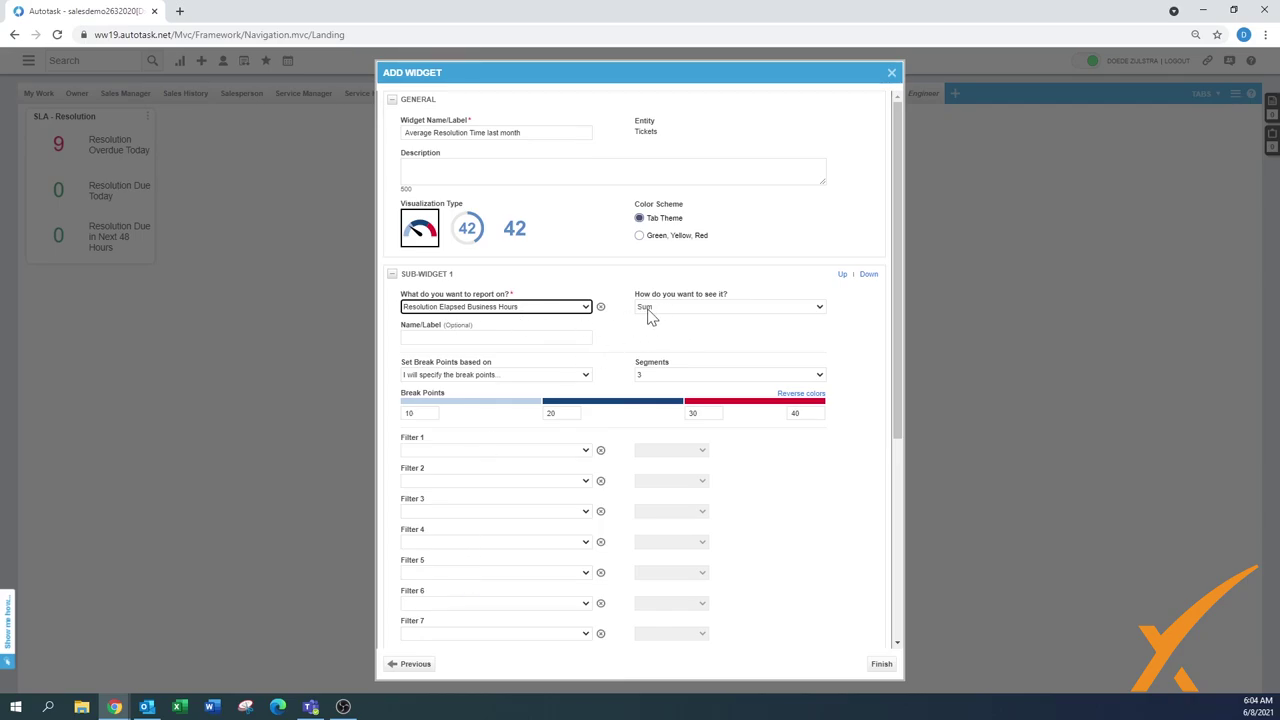
click(648, 310)
click(662, 348)
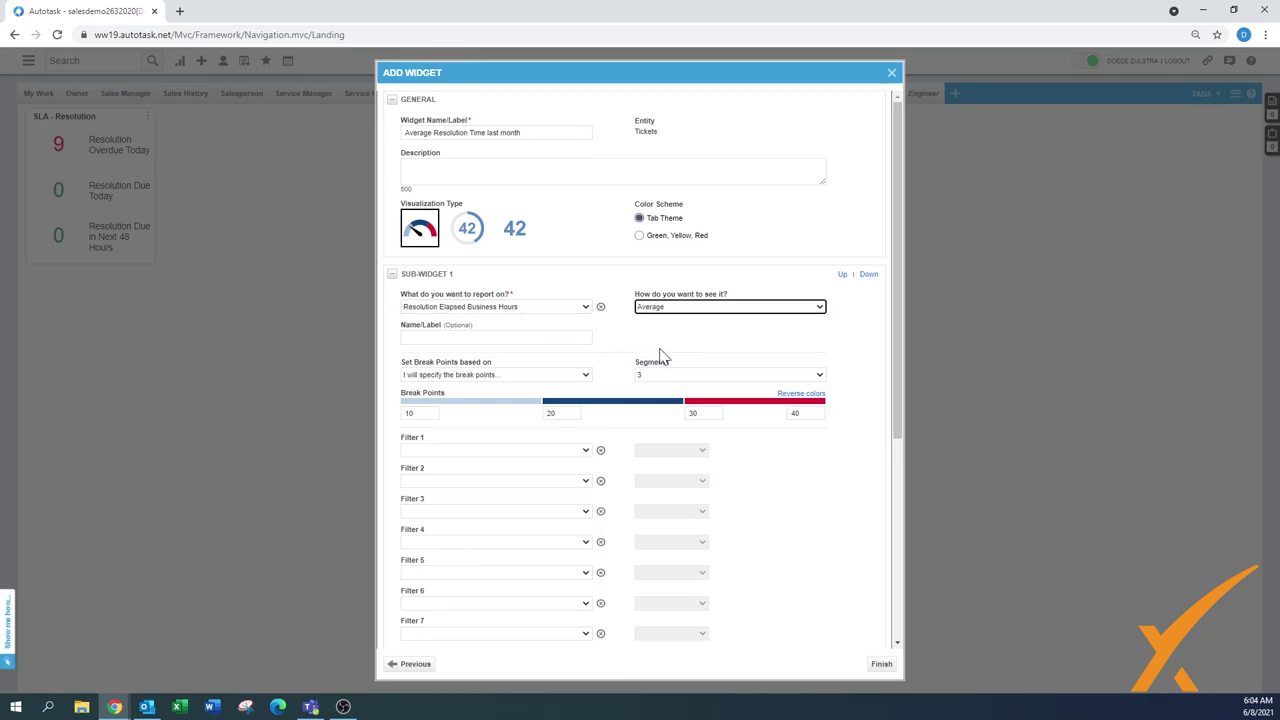
Set Filter 1 of the gauge's sub-widget to Status Equal to Complete
click(588, 451)
scroll(560, 420, down, 1)
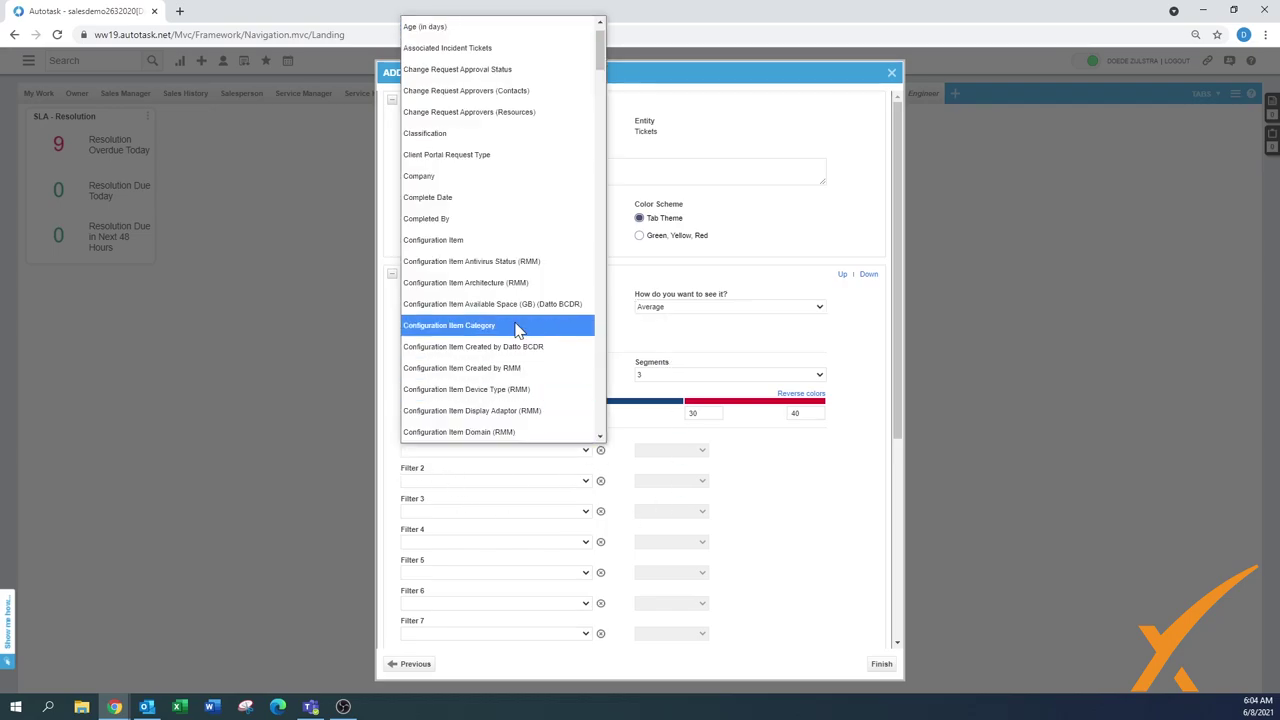
drag(605, 61, 601, 365)
click(458, 318)
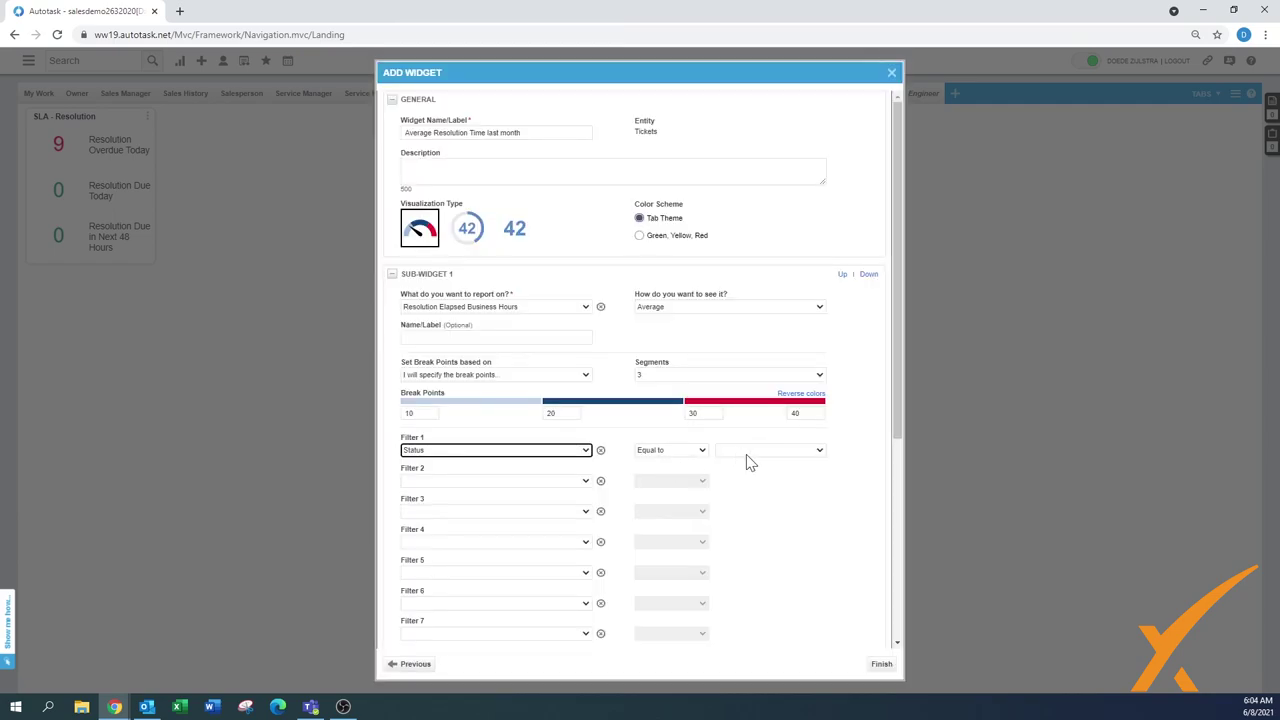
click(749, 452)
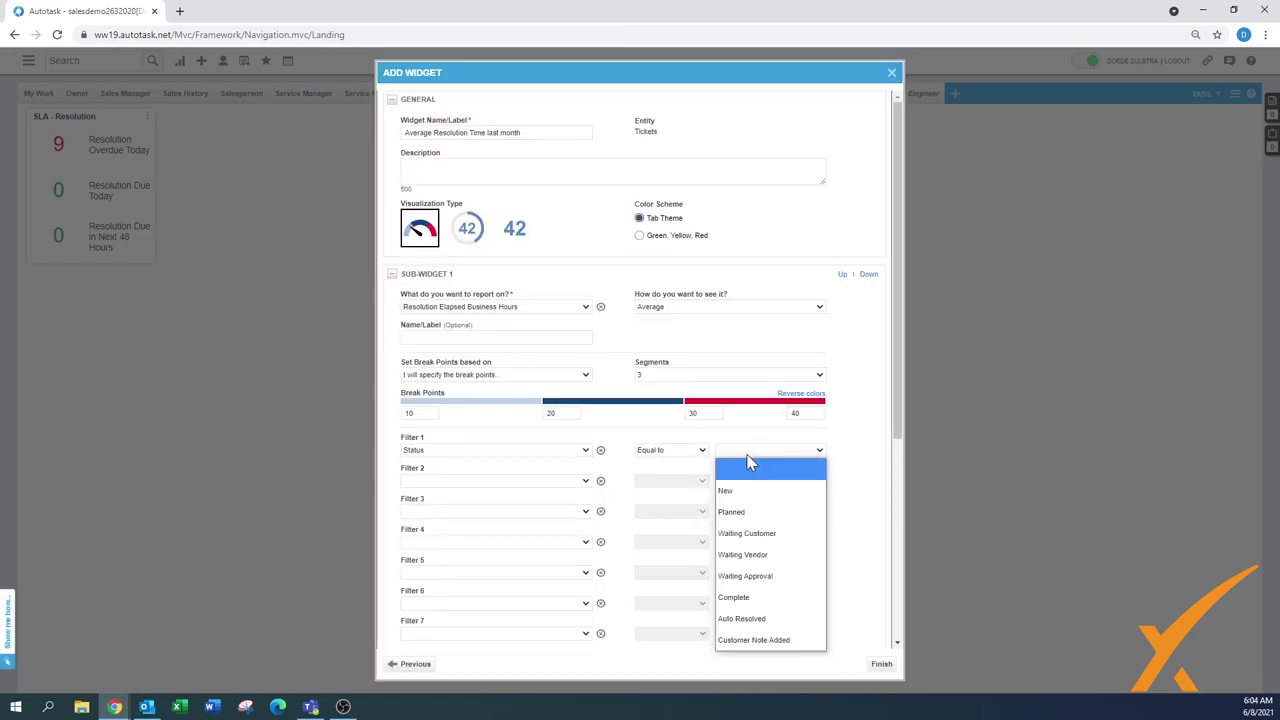
click(747, 599)
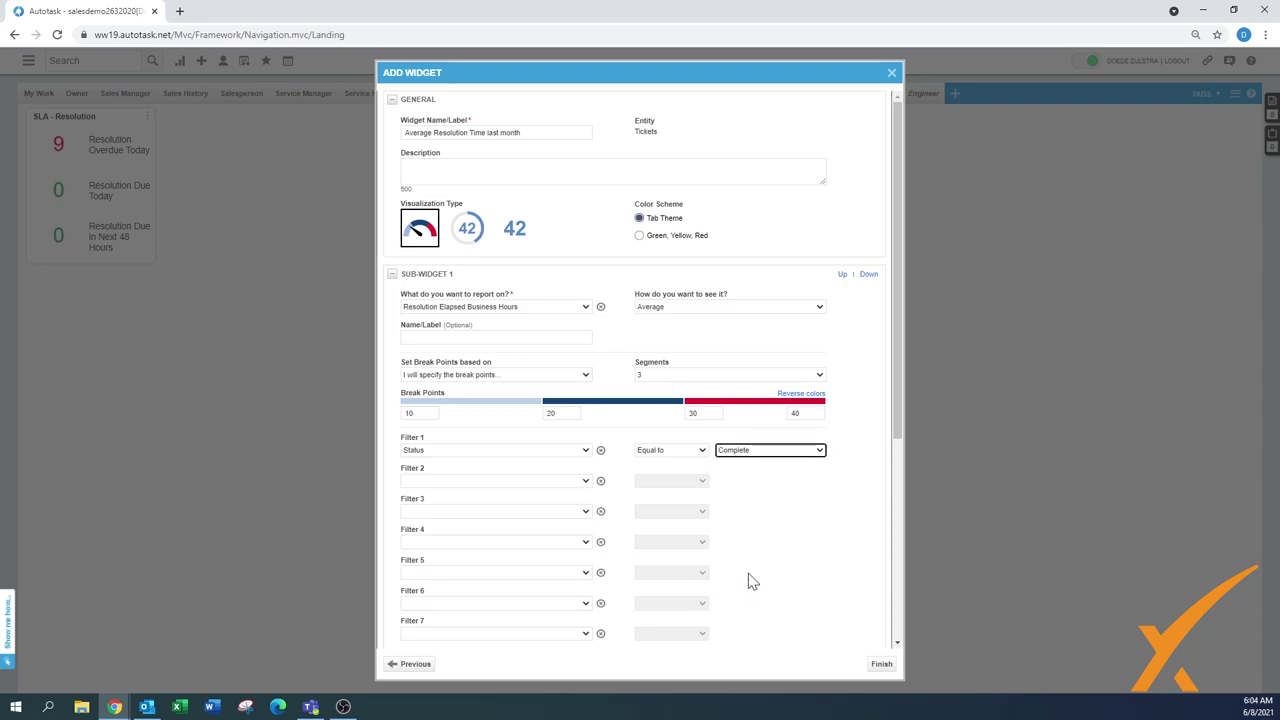
Set Filter 2 of the gauge's sub-widget to Complete Date with the Dynamic Range condition
click(586, 481)
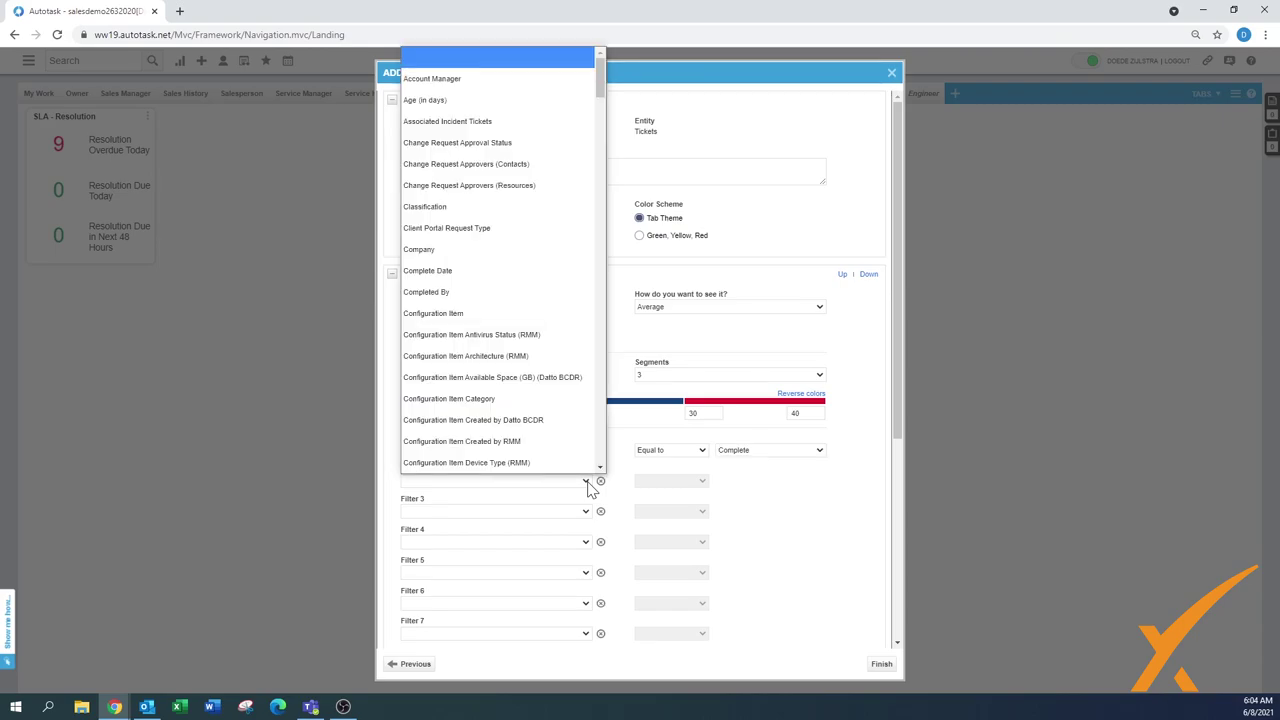
scroll(589, 440, down, 1)
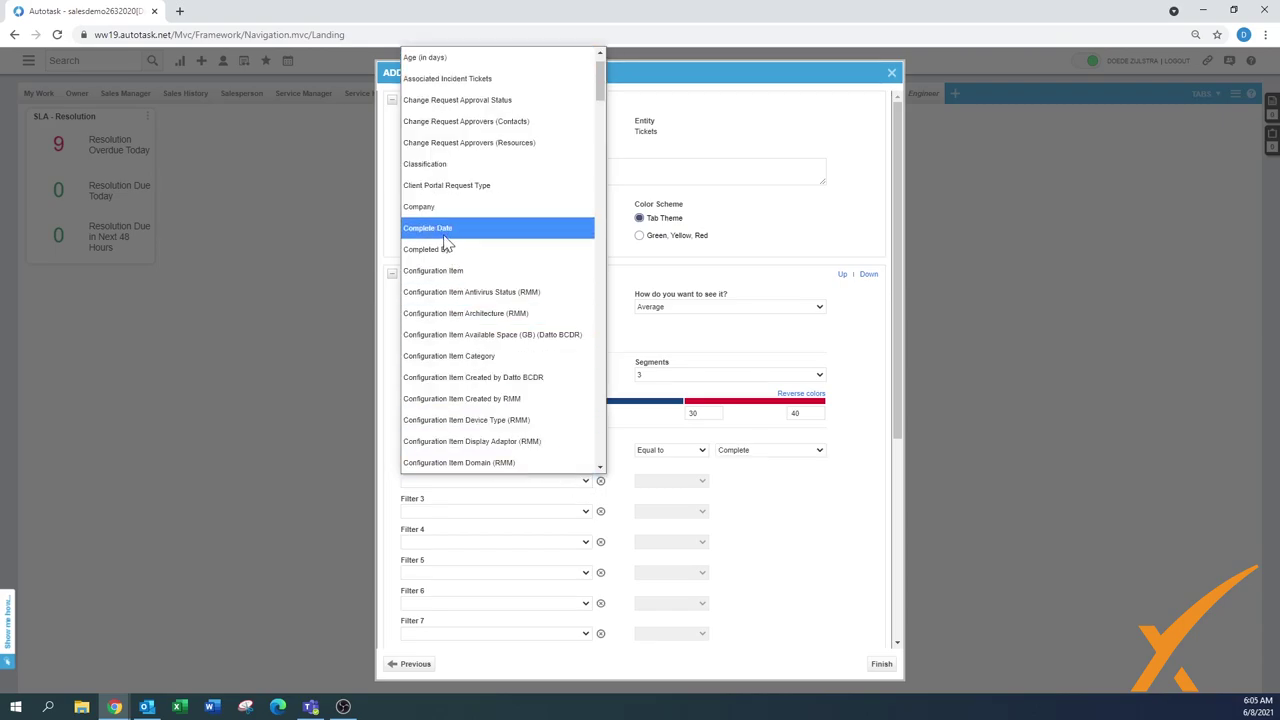
key(Escape)
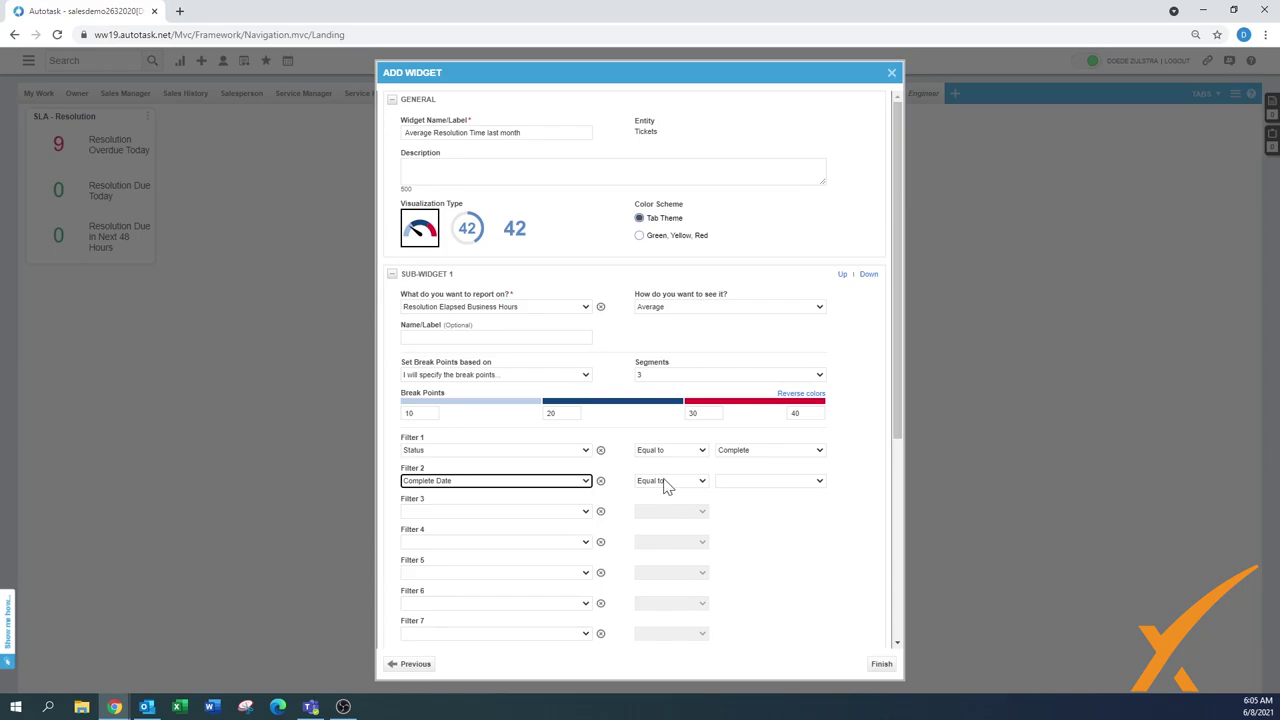
click(667, 481)
click(672, 542)
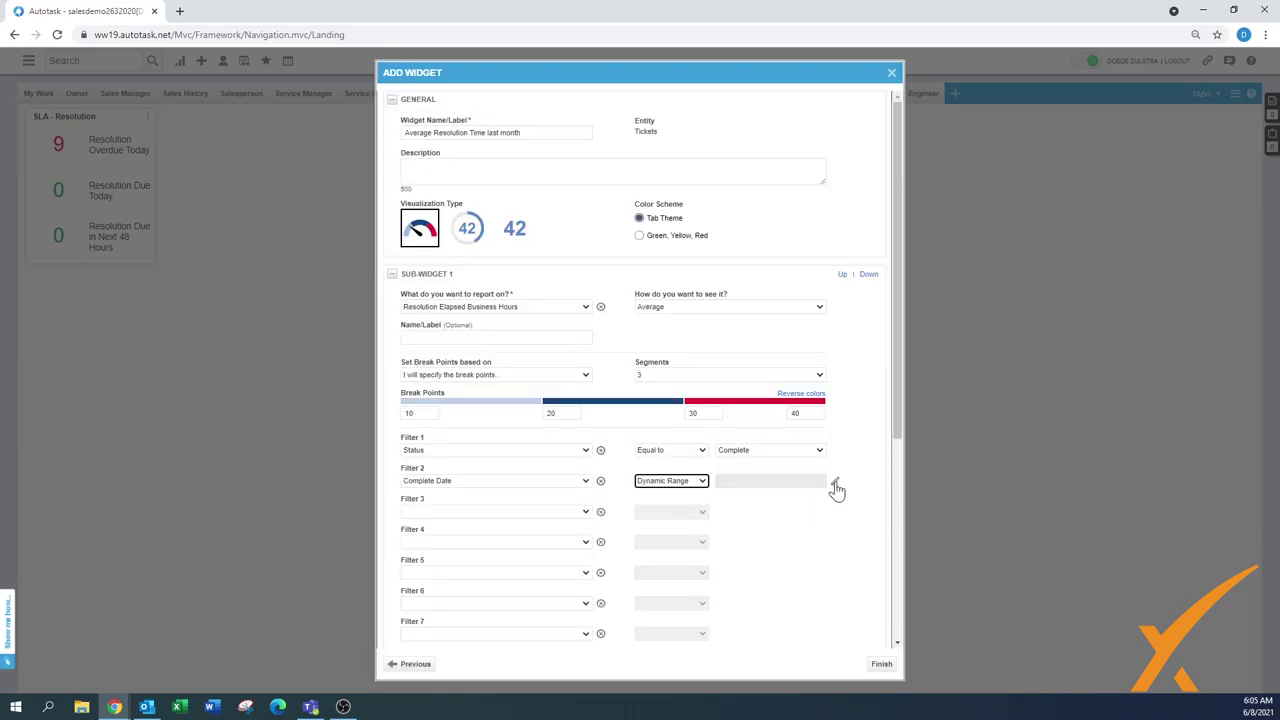
Define the Complete Date filter's range from Start of Prior Month to End of Prior Month
click(835, 481)
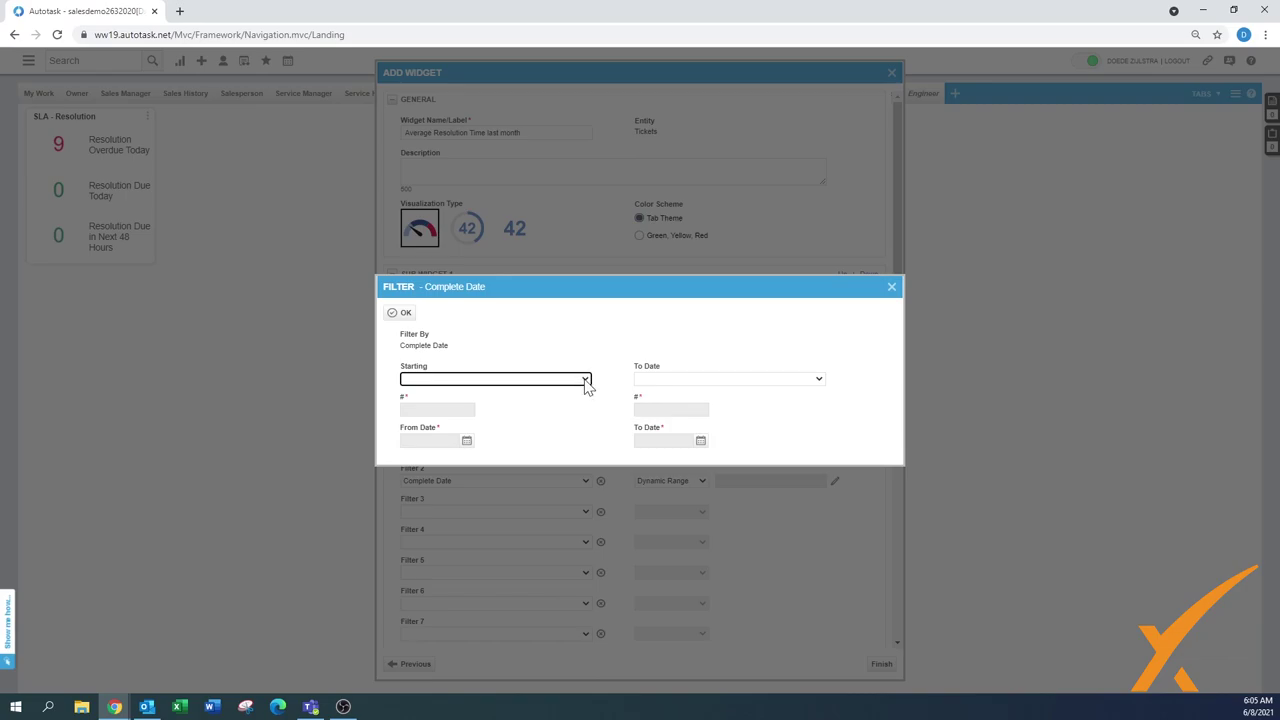
click(586, 386)
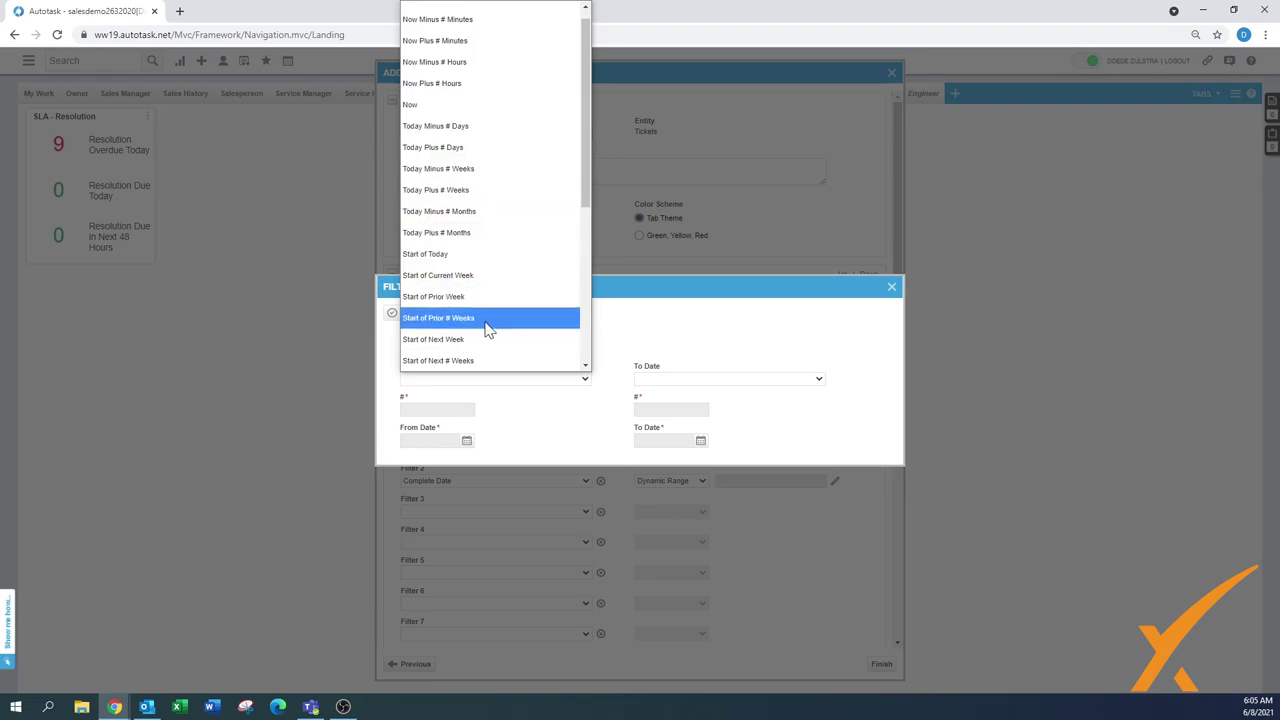
drag(587, 193, 577, 297)
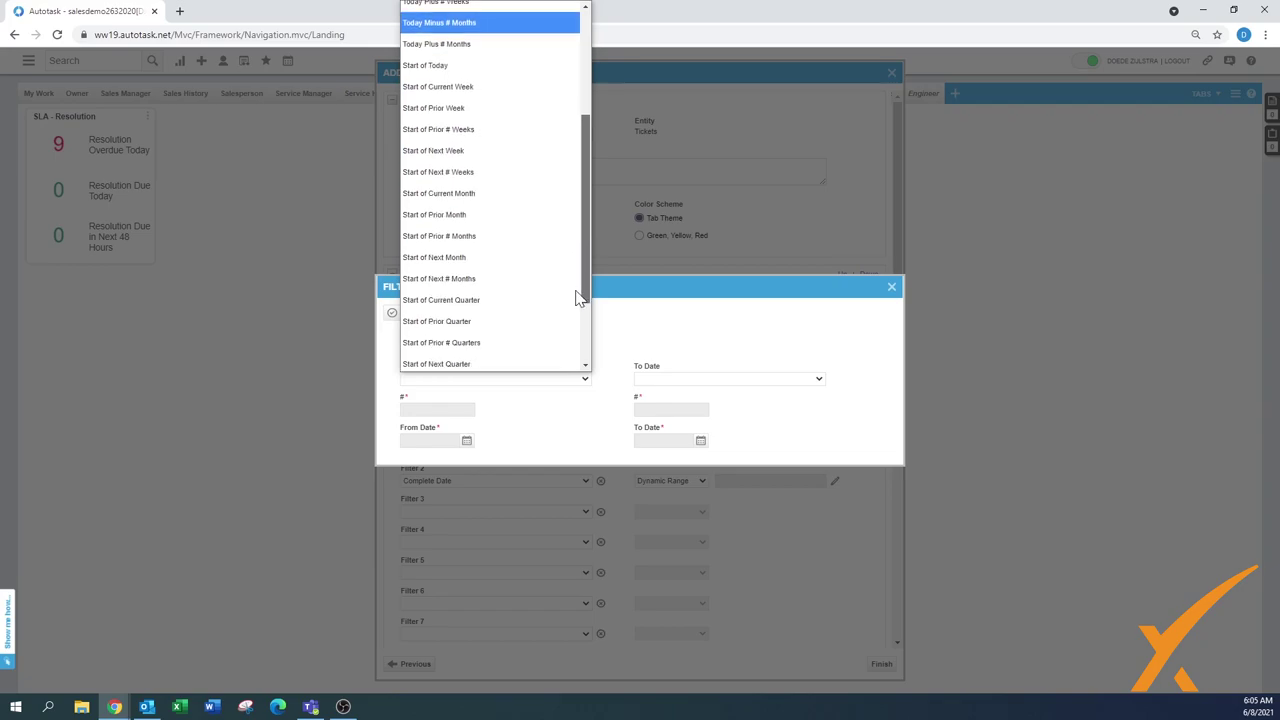
click(436, 216)
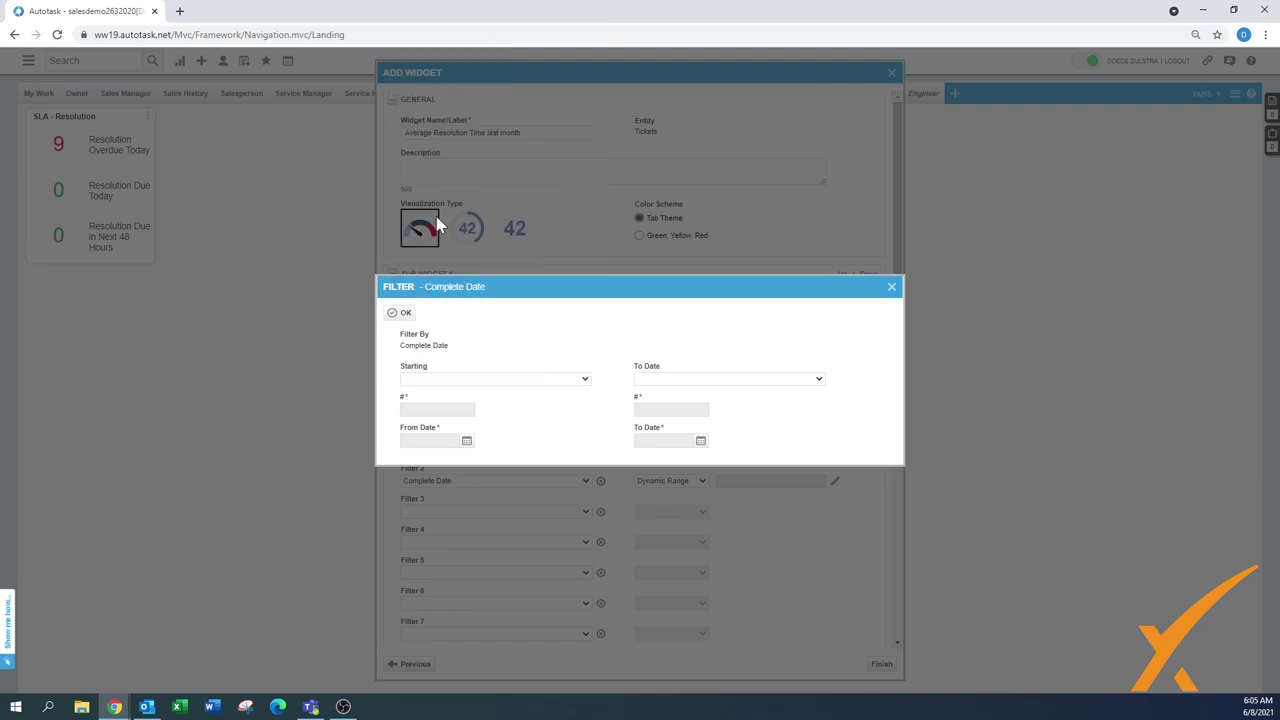
click(653, 384)
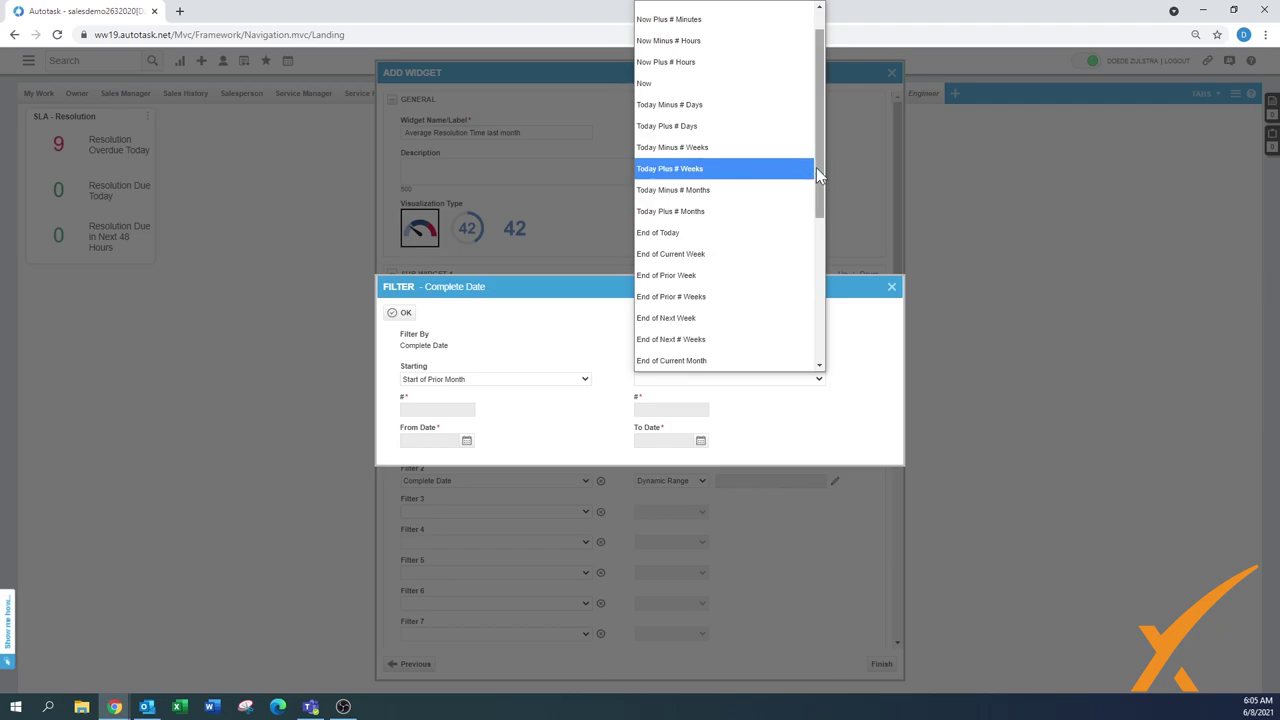
drag(819, 174, 822, 225)
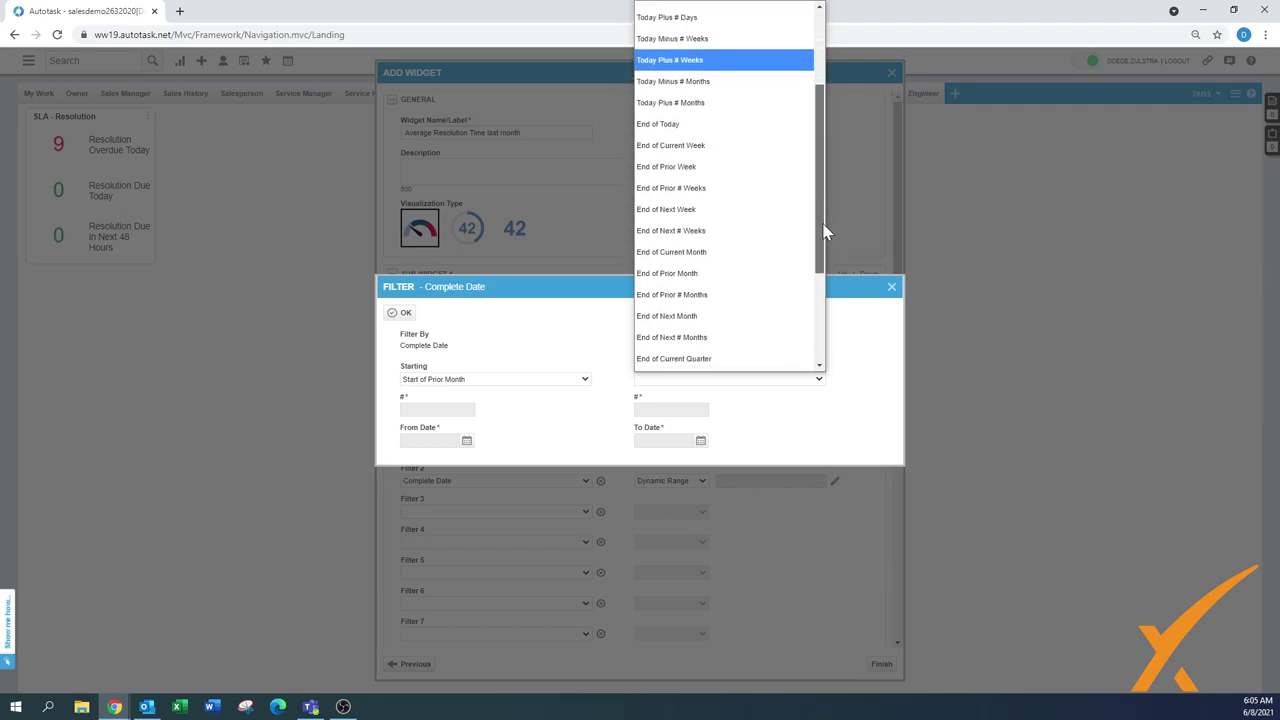
click(700, 273)
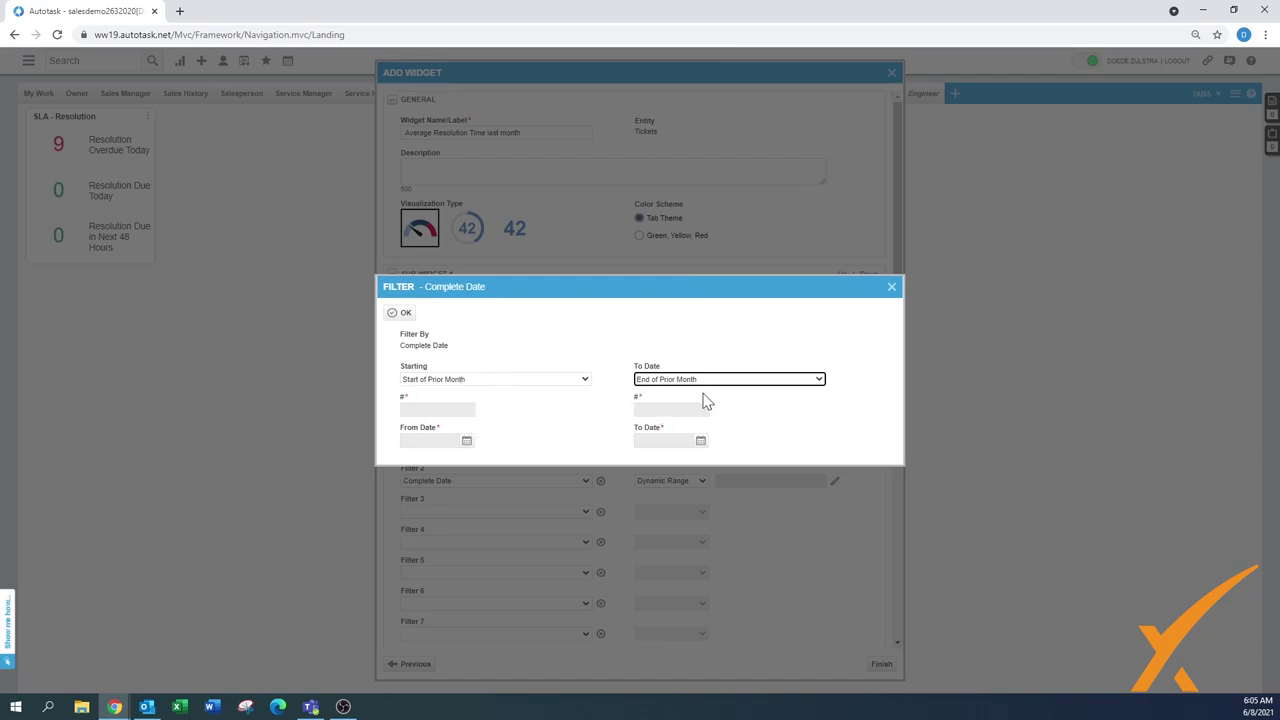
click(395, 313)
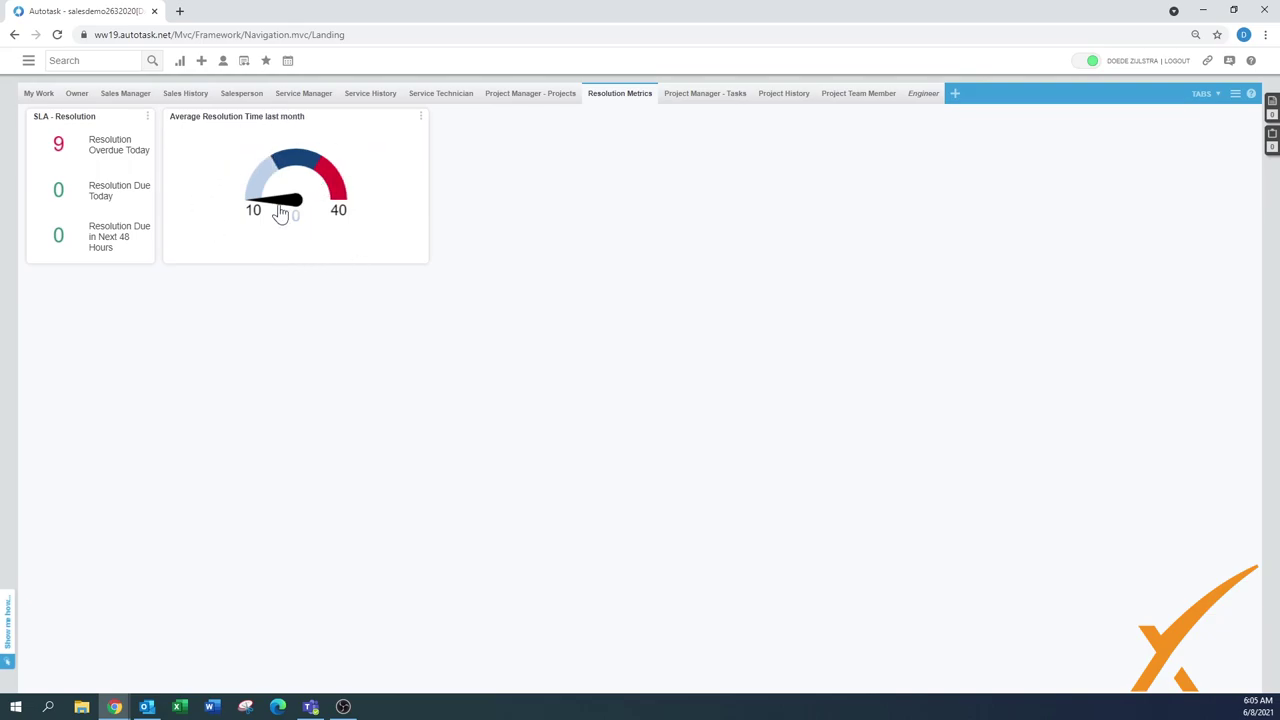
Remove the Complete Date filter from the Average Resolution Time last month widget and save its settings
click(420, 118)
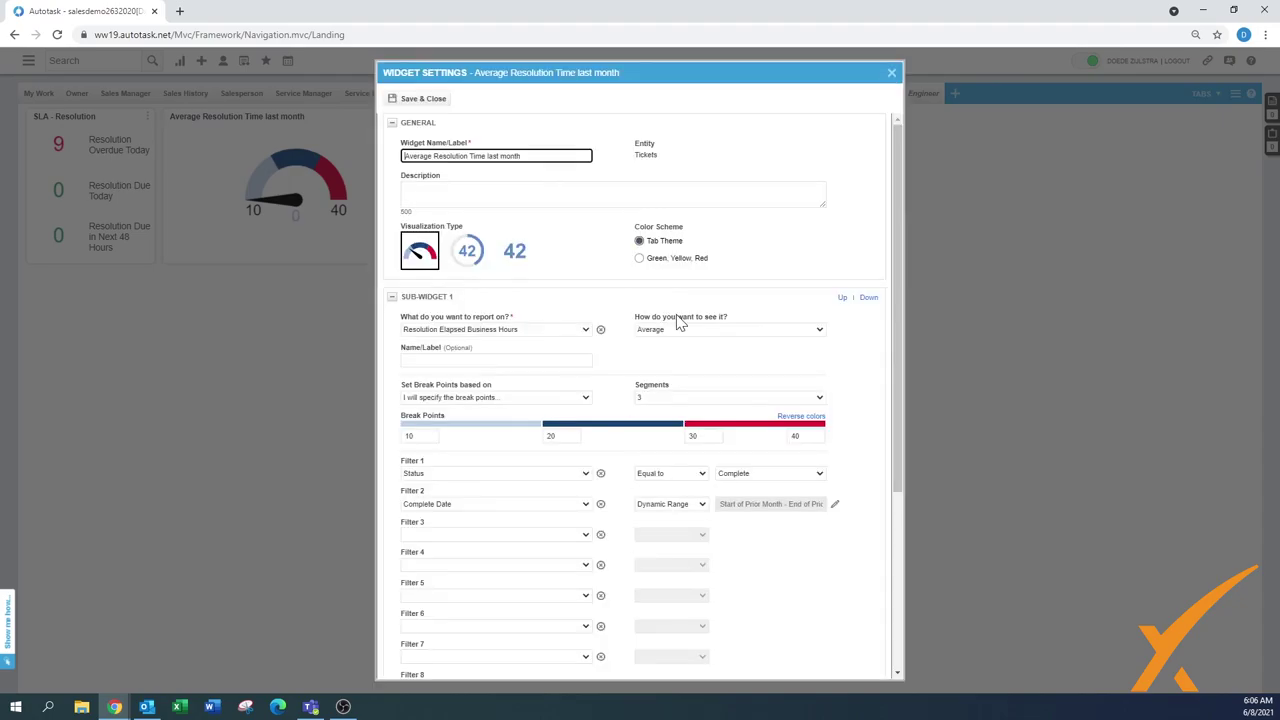
click(600, 505)
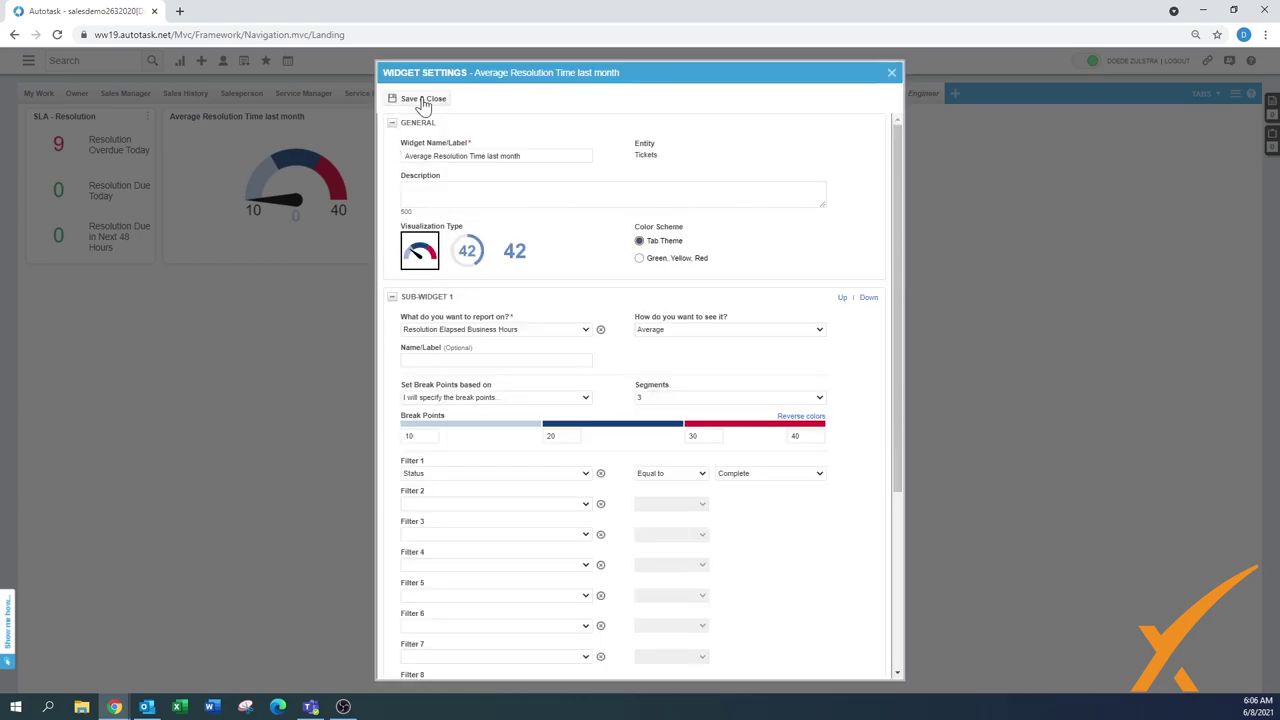
click(424, 100)
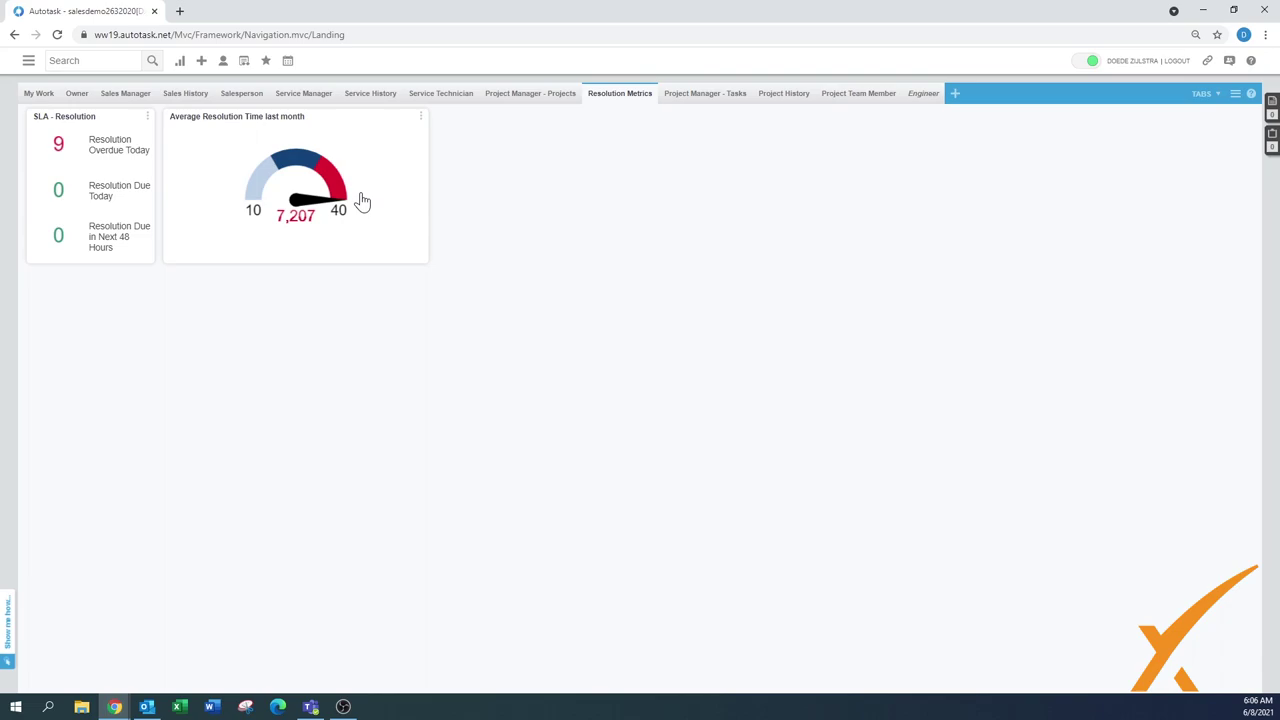
Open the list of actions for the Average Resolution Time last month widget
click(420, 116)
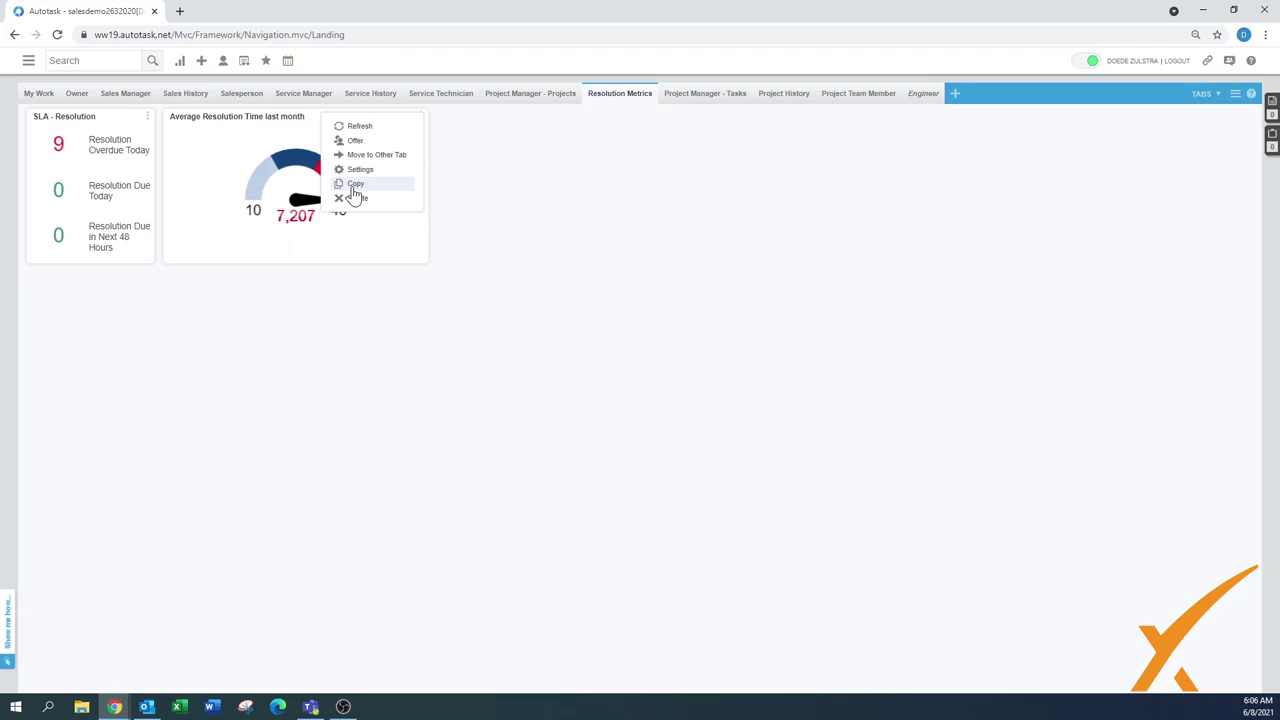
click(420, 116)
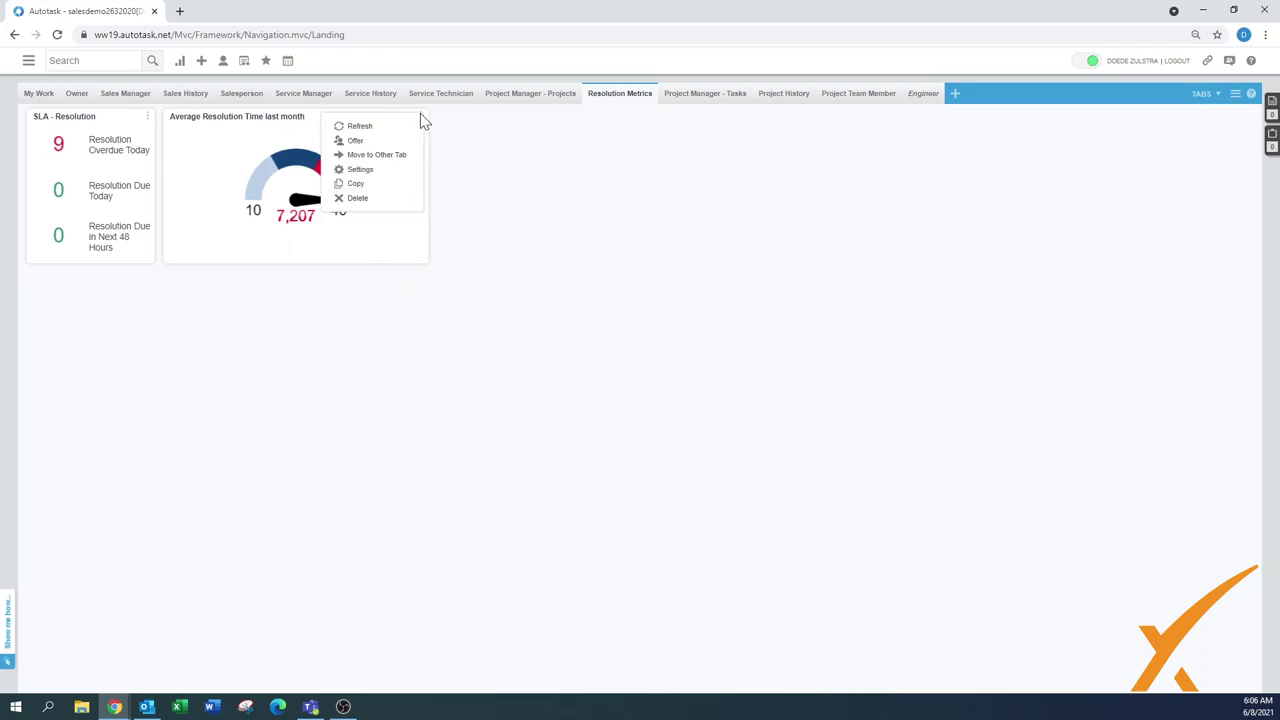